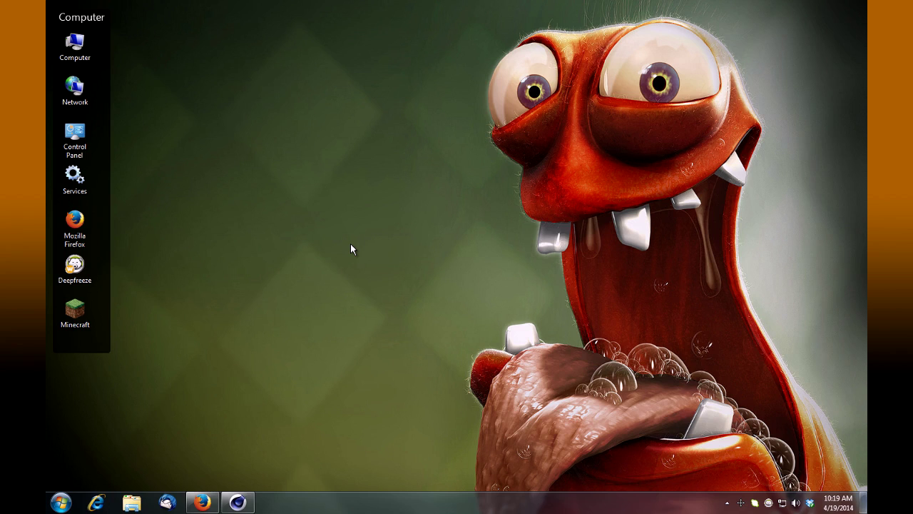
# Add a Cylinder primitive oriented along the +Z axis.
pyautogui.click(238, 502)
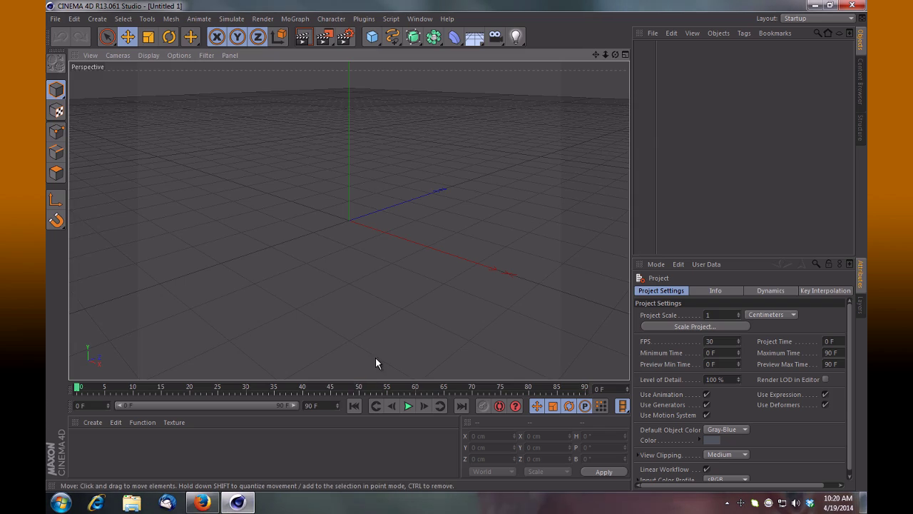
pyautogui.click(373, 38)
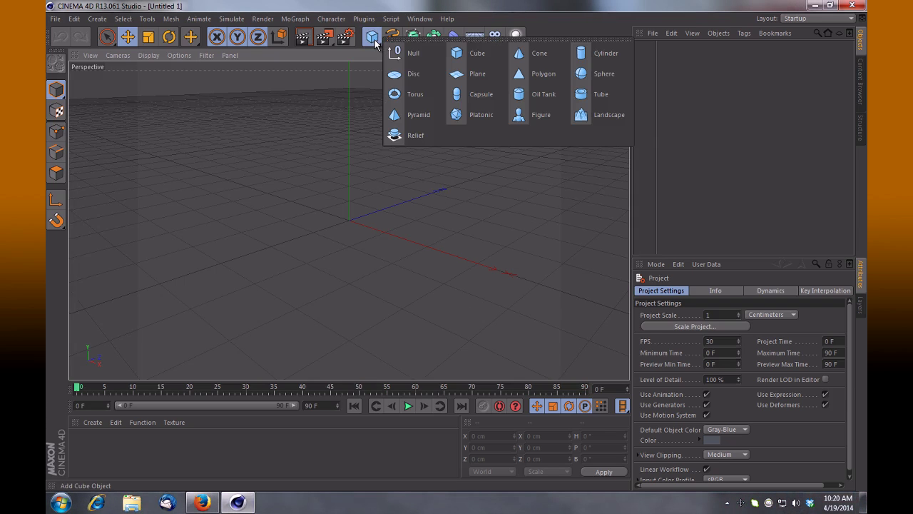
pyautogui.click(606, 53)
pyautogui.click(732, 362)
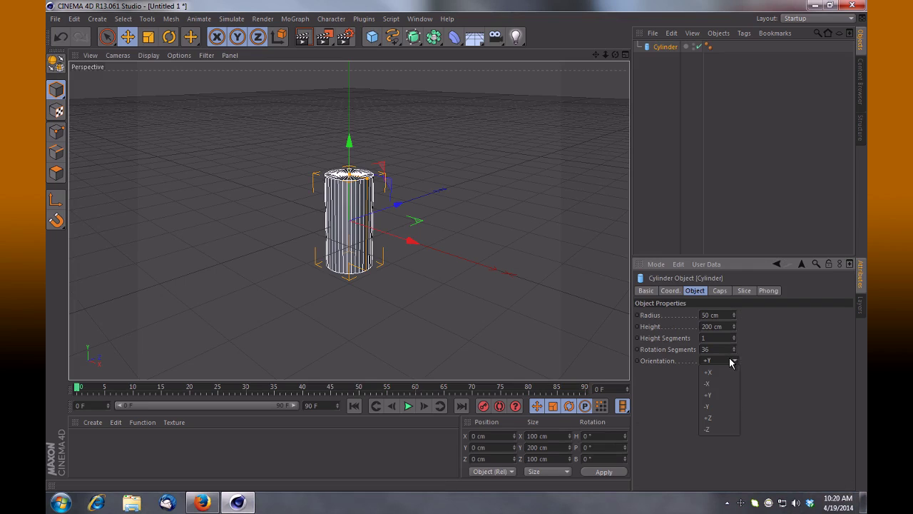
pyautogui.click(716, 420)
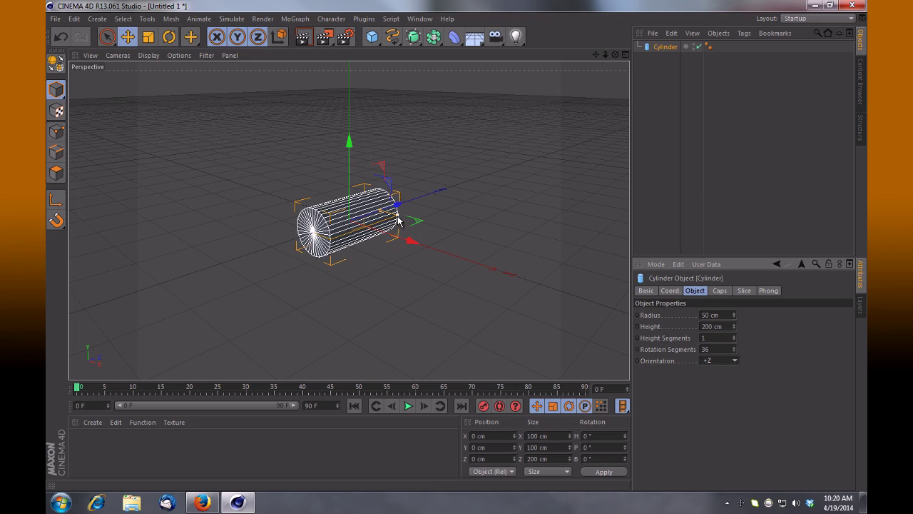
# Size the cylinder to 81.874 cm radius and 857.954 cm height, with 50 rotation segments.
pyautogui.moveTo(396, 215); pyautogui.dragTo(484, 189)
pyautogui.doubleClick(711, 347)
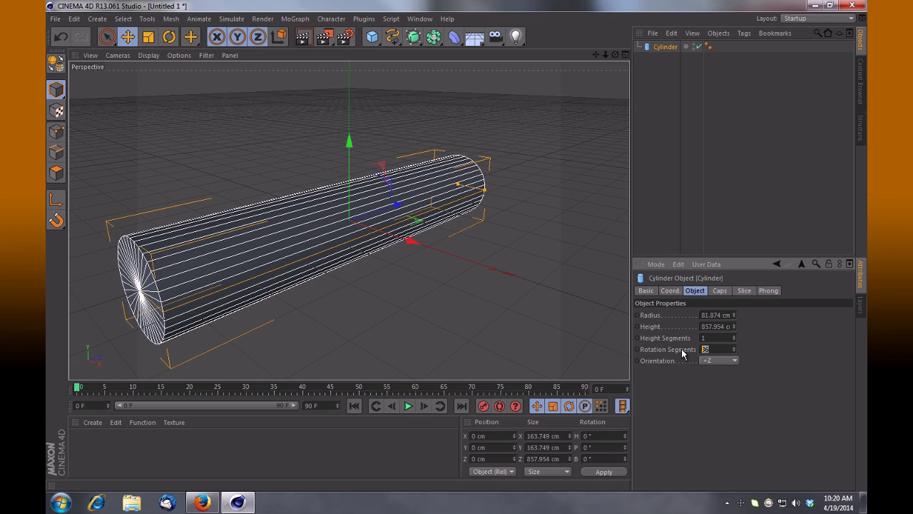
pyautogui.press('Return')
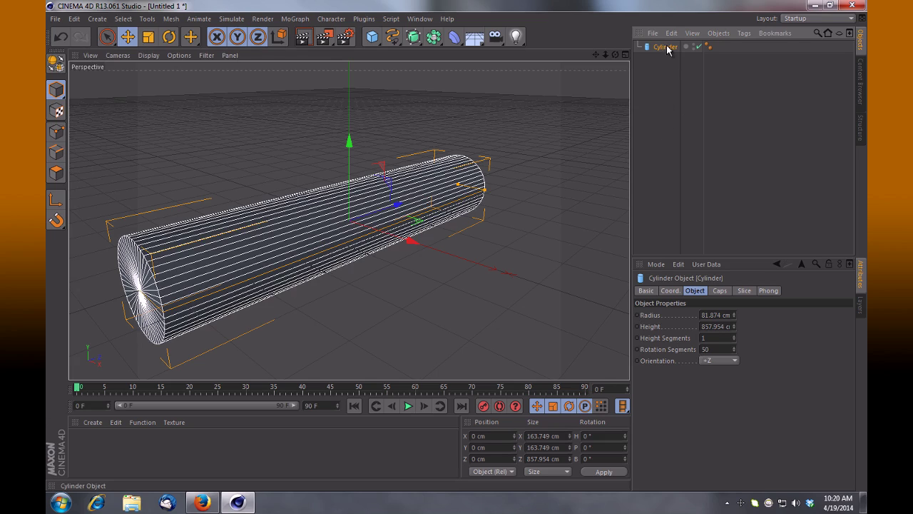
# Duplicate the cylinder as Cylinder.1: a 9-sided collar, 99.117 cm radius, 176.354 cm tall.
pyautogui.keyDown('ctrl'); pyautogui.moveTo(668, 48); pyautogui.dragTo(671, 62); pyautogui.keyUp('ctrl')
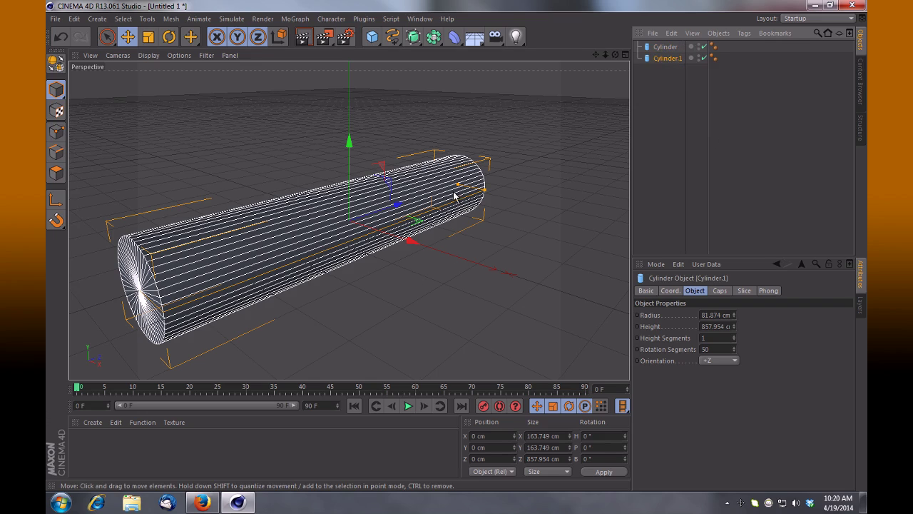
pyautogui.moveTo(458, 185); pyautogui.dragTo(383, 230)
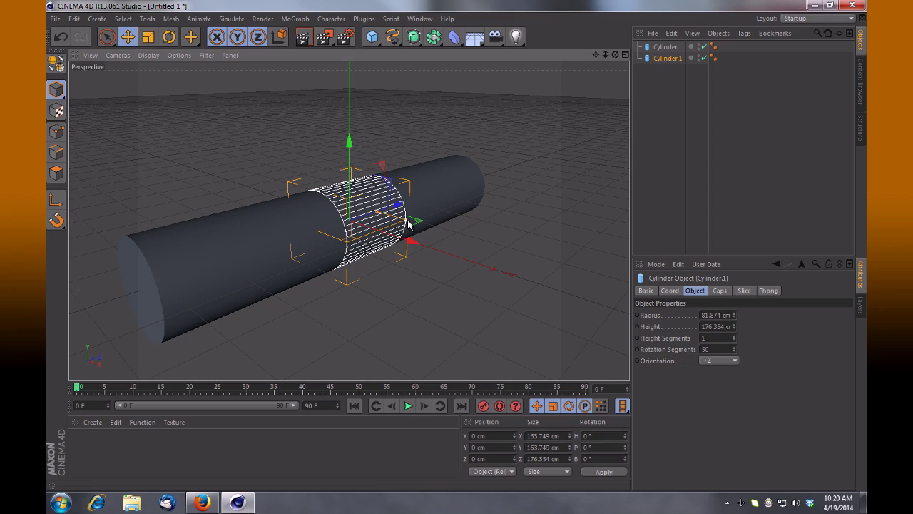
pyautogui.moveTo(410, 225); pyautogui.dragTo(411, 226)
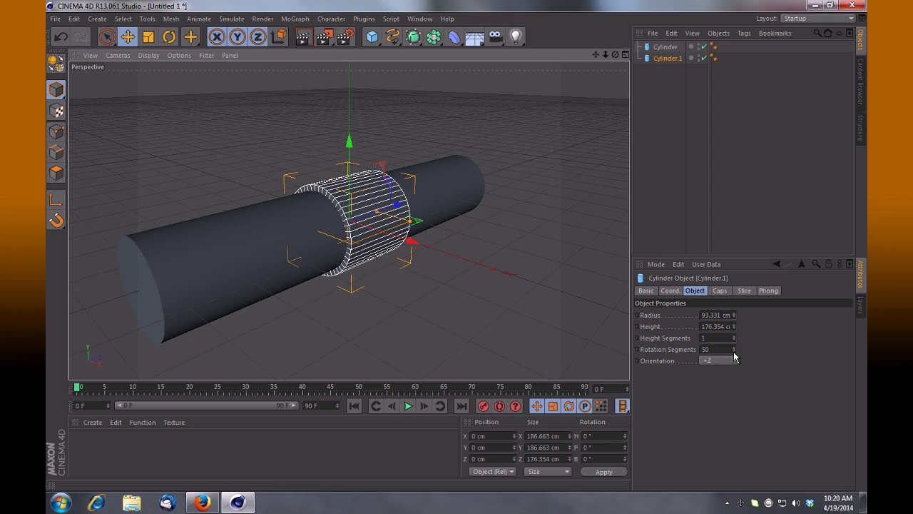
pyautogui.moveTo(735, 357); pyautogui.dragTo(735, 355)
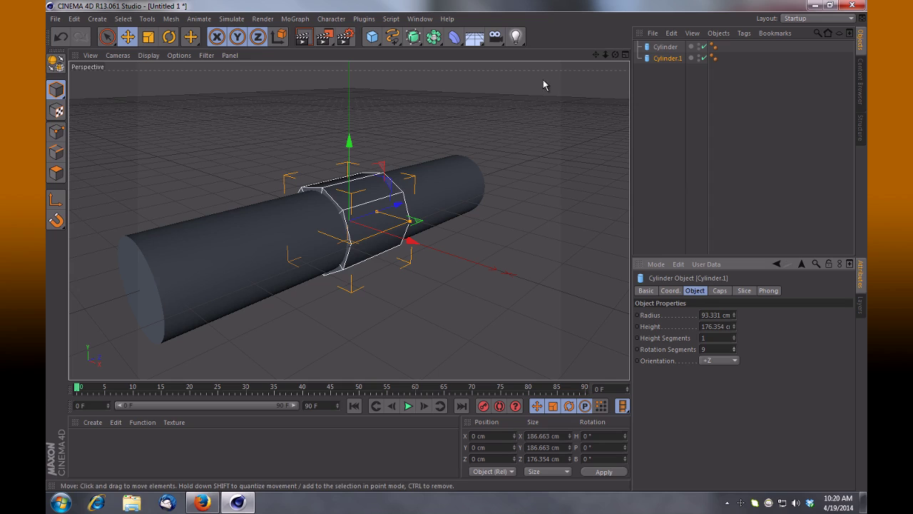
pyautogui.moveTo(615, 54); pyautogui.dragTo(457, 246)
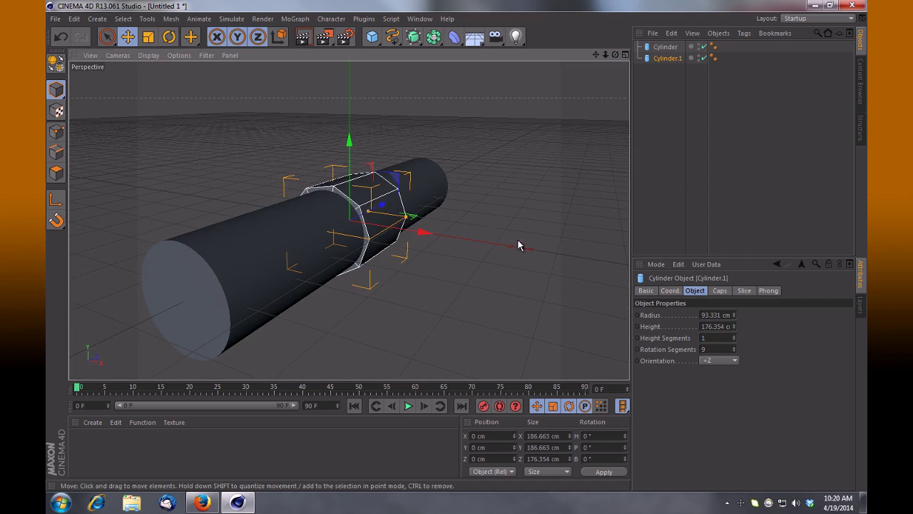
pyautogui.moveTo(405, 221); pyautogui.dragTo(409, 216)
# Switch the viewport display to Gouraud Shading (Lines).
pyautogui.click(552, 145)
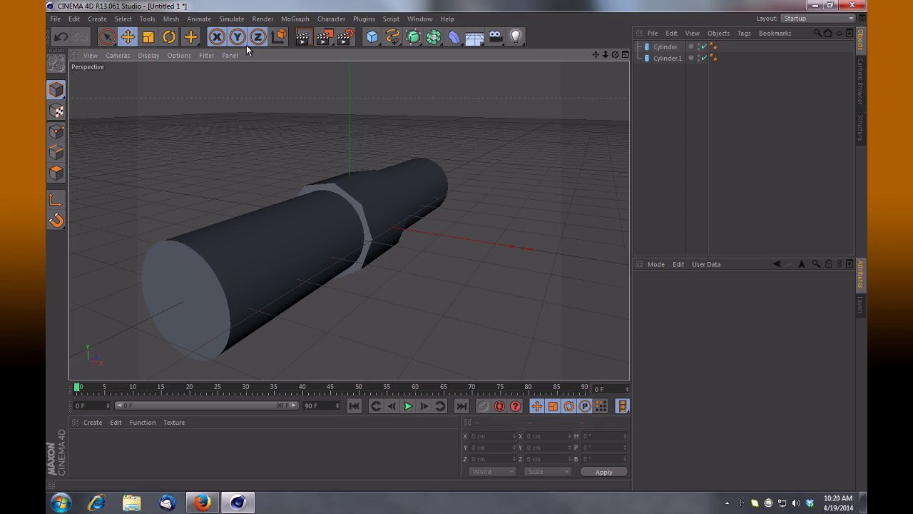
pyautogui.click(149, 55)
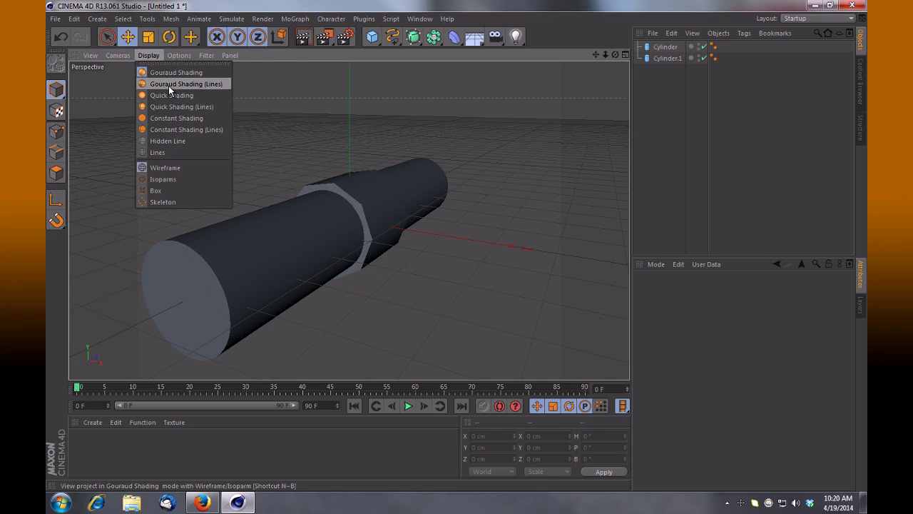
pyautogui.click(168, 84)
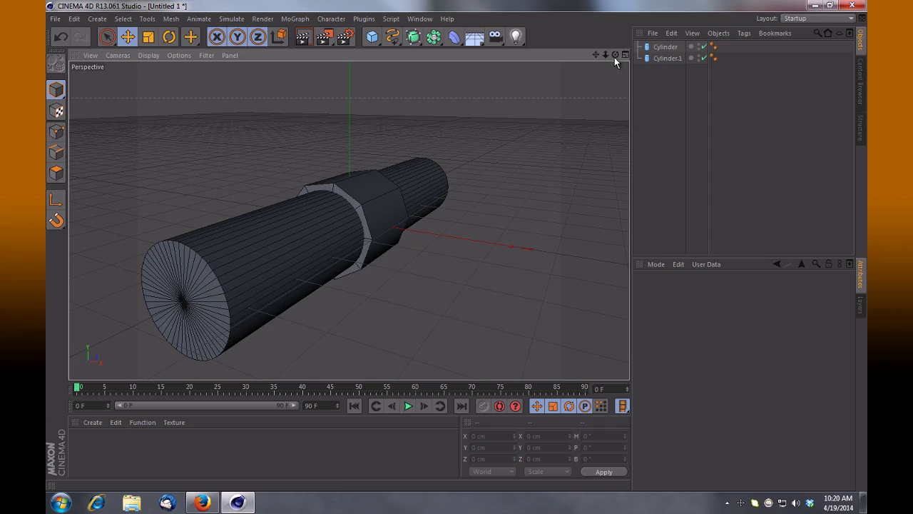
pyautogui.moveTo(614, 56); pyautogui.dragTo(457, 247)
# Add a thin upright Cube, 32.594 × 578.473 × 150.202 cm, raised to Y 374.493 cm onto the collar.
pyautogui.click(372, 36)
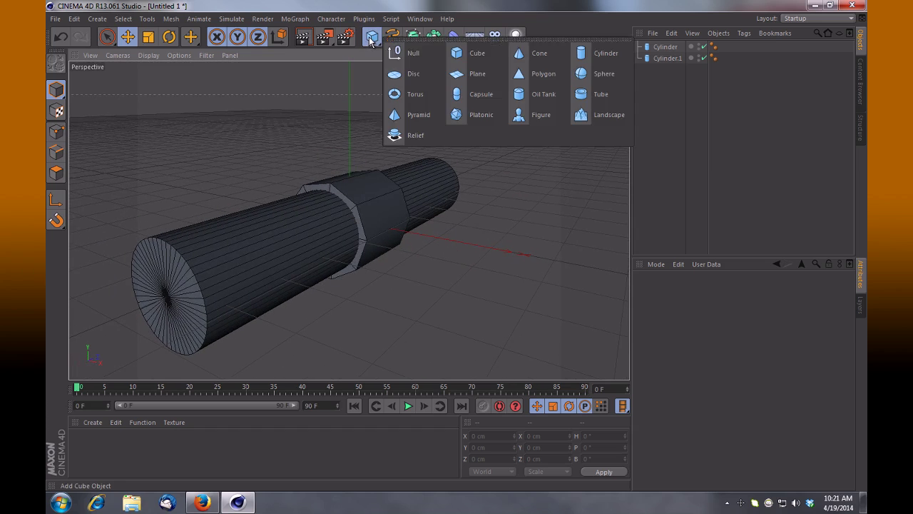
pyautogui.click(478, 61)
pyautogui.moveTo(389, 228); pyautogui.dragTo(368, 213)
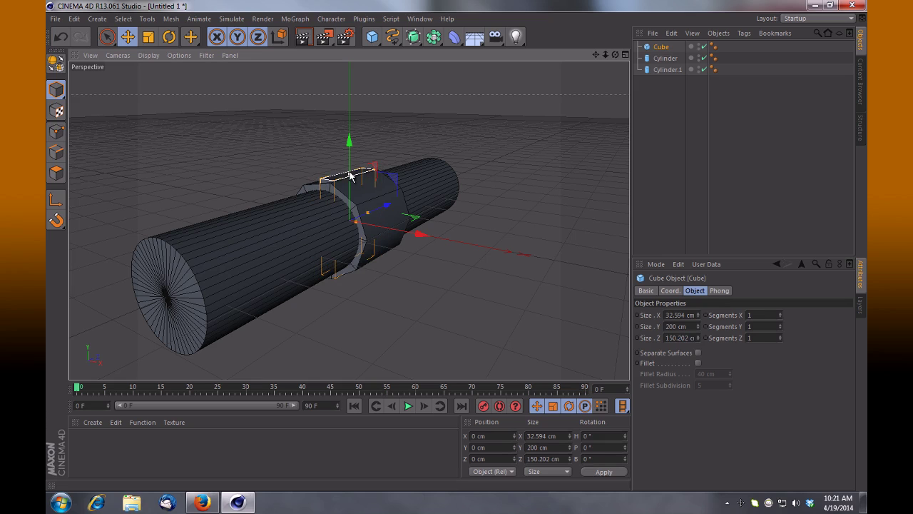
pyautogui.moveTo(350, 174); pyautogui.dragTo(351, 76)
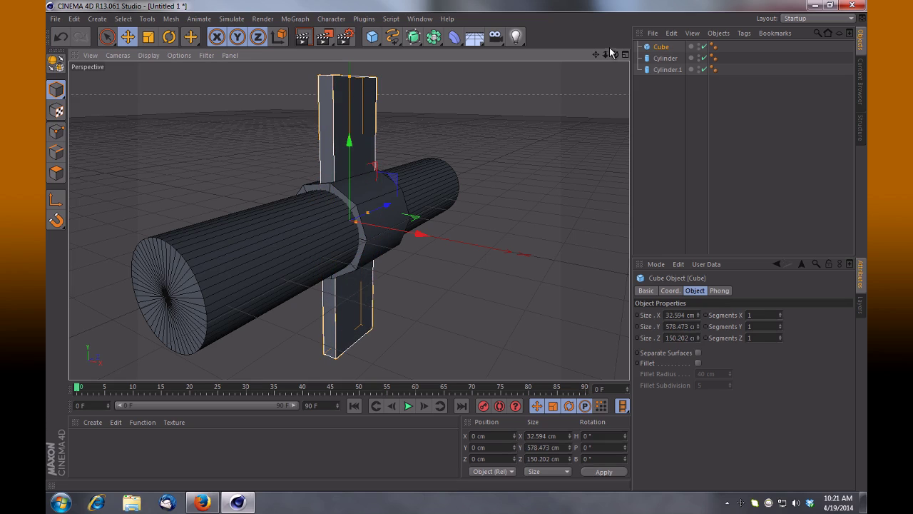
pyautogui.scroll(-5, 457, 251)
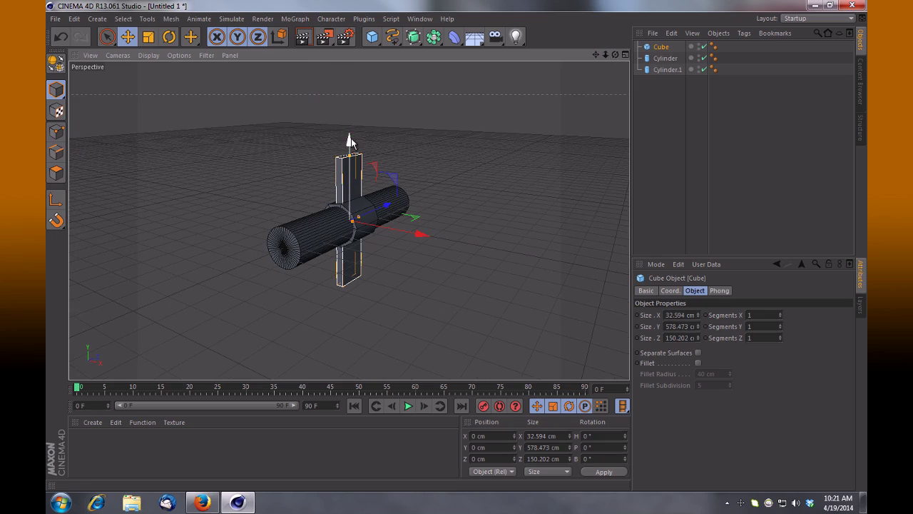
pyautogui.moveTo(350, 141); pyautogui.dragTo(350, 54)
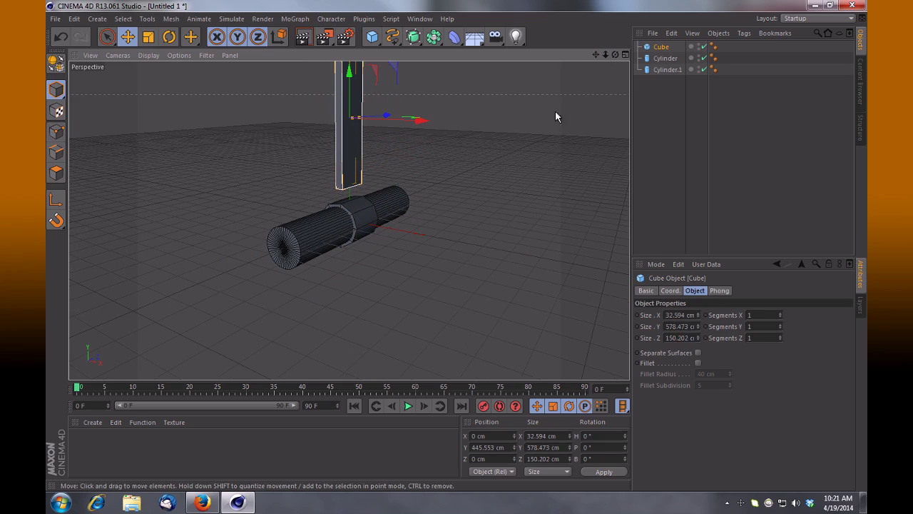
pyautogui.moveTo(595, 54); pyautogui.dragTo(457, 246)
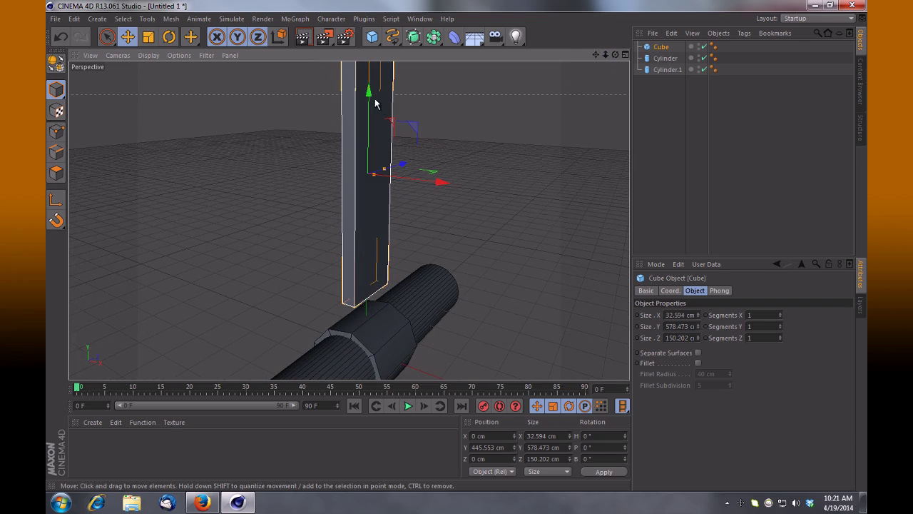
pyautogui.moveTo(368, 91); pyautogui.dragTo(361, 128)
pyautogui.moveTo(615, 55); pyautogui.dragTo(456, 245)
# Rotate the collar Cylinder.1 by 8.664° about its long axis.
pyautogui.click(398, 331)
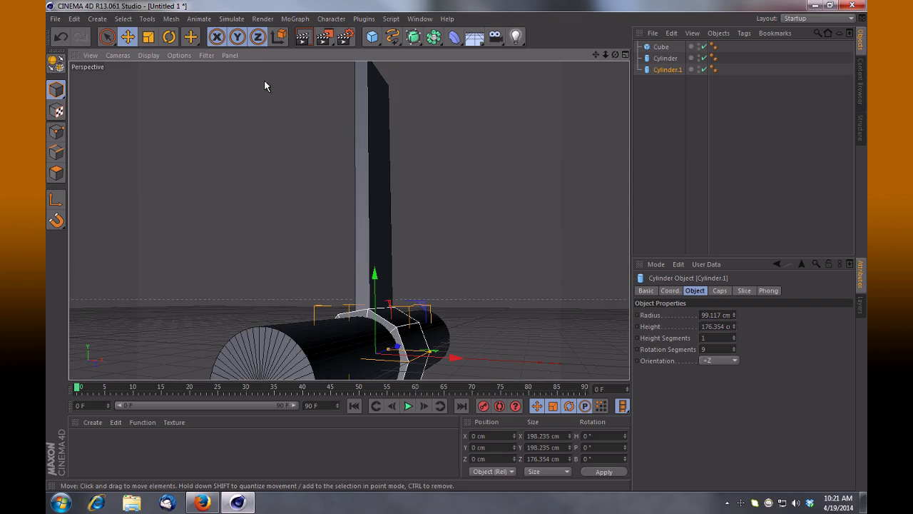
pyautogui.click(169, 36)
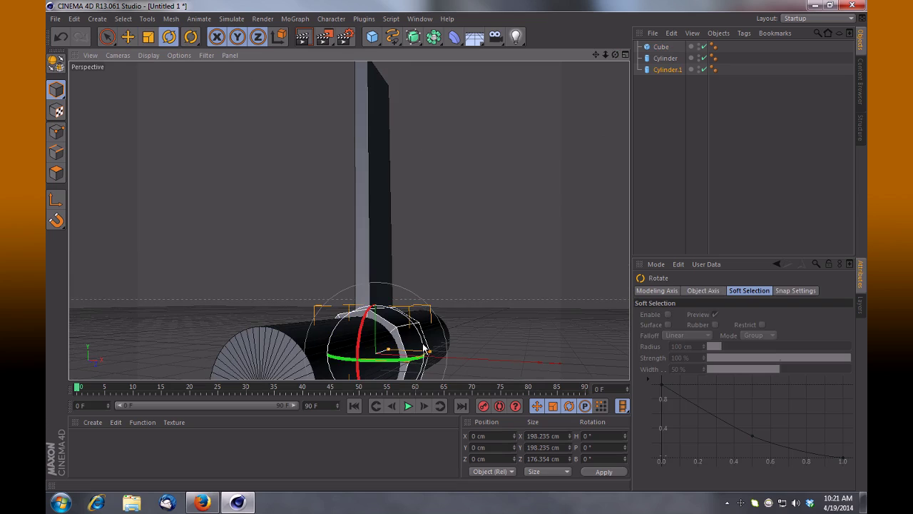
pyautogui.moveTo(424, 349); pyautogui.dragTo(425, 355)
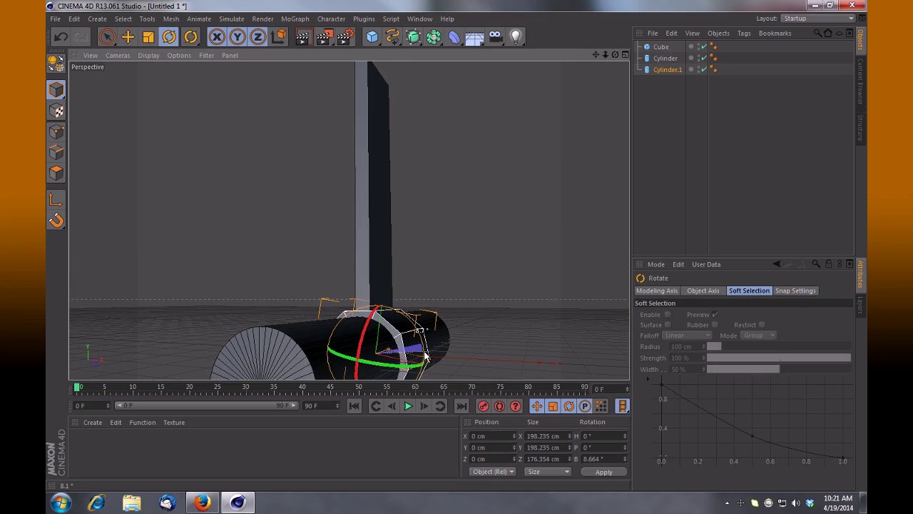
# Select the Cube, Cylinder and Cylinder.1 together.
pyautogui.click(369, 199)
pyautogui.moveTo(612, 55); pyautogui.dragTo(457, 250)
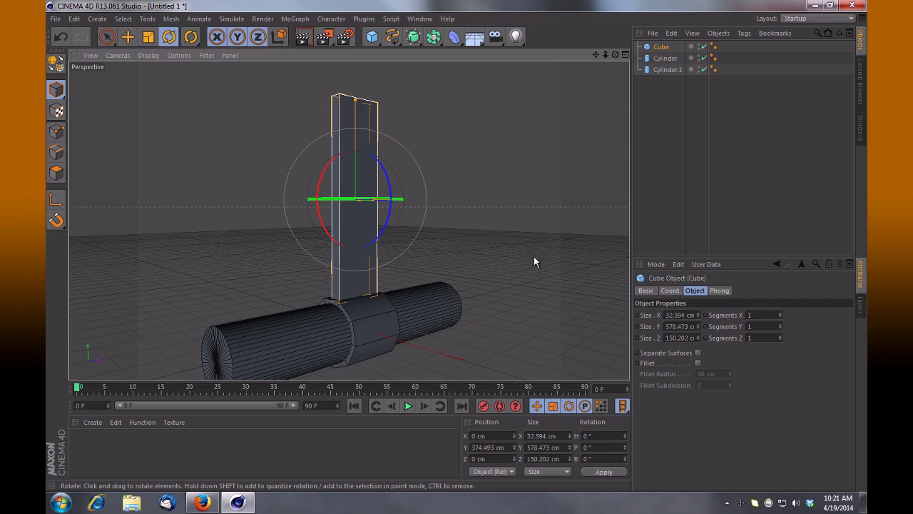
pyautogui.moveTo(667, 104); pyautogui.dragTo(639, 35)
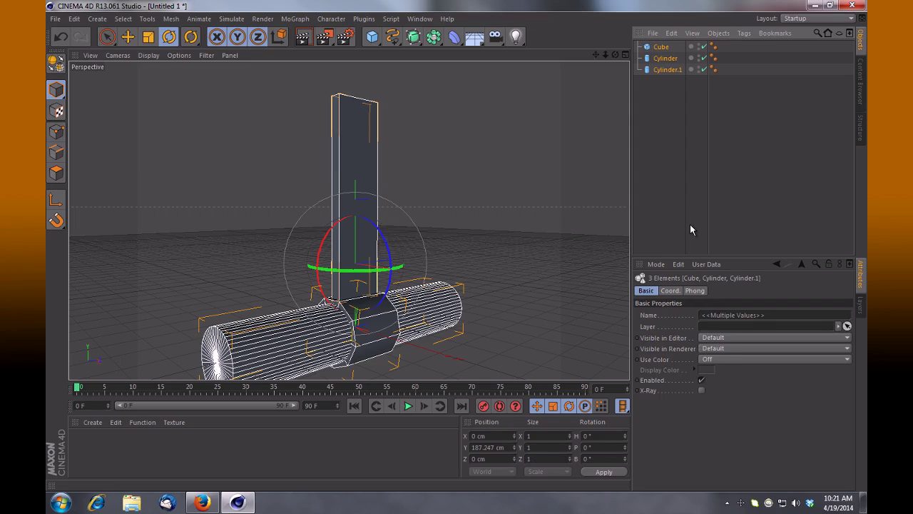
# Make the cube and both cylinders editable, then select all three.
pyautogui.press('c')
pyautogui.click(516, 174)
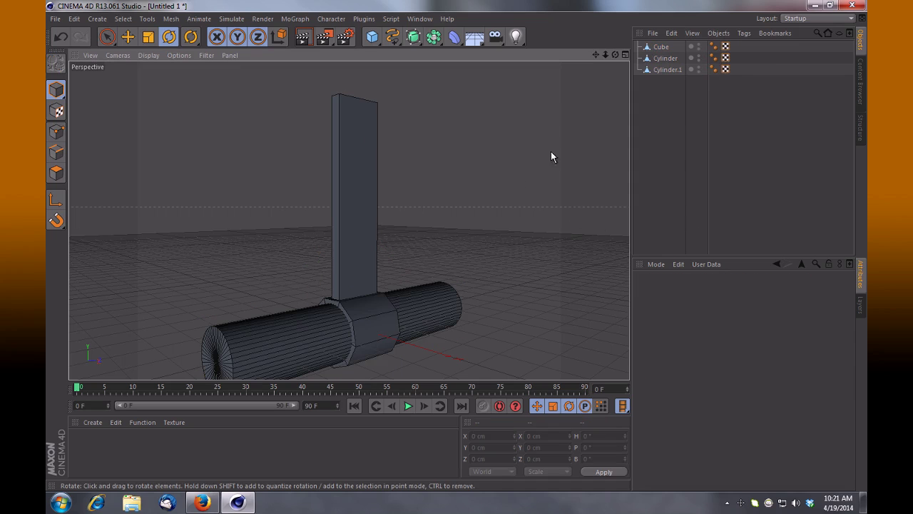
pyautogui.moveTo(605, 55); pyautogui.dragTo(456, 246)
pyautogui.moveTo(663, 98); pyautogui.dragTo(456, 245)
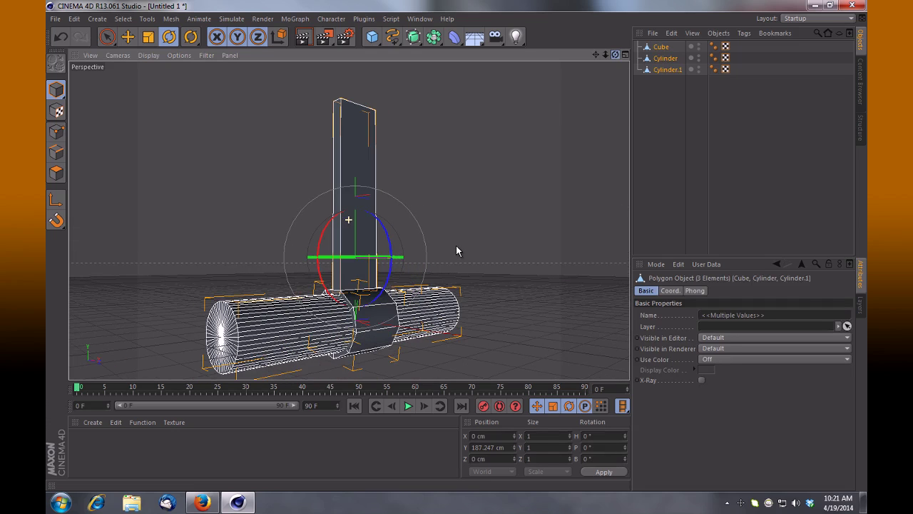
# In Axis mode, set the objects' axis Position Y to 0 at the cylinders' centre.
pyautogui.click(57, 201)
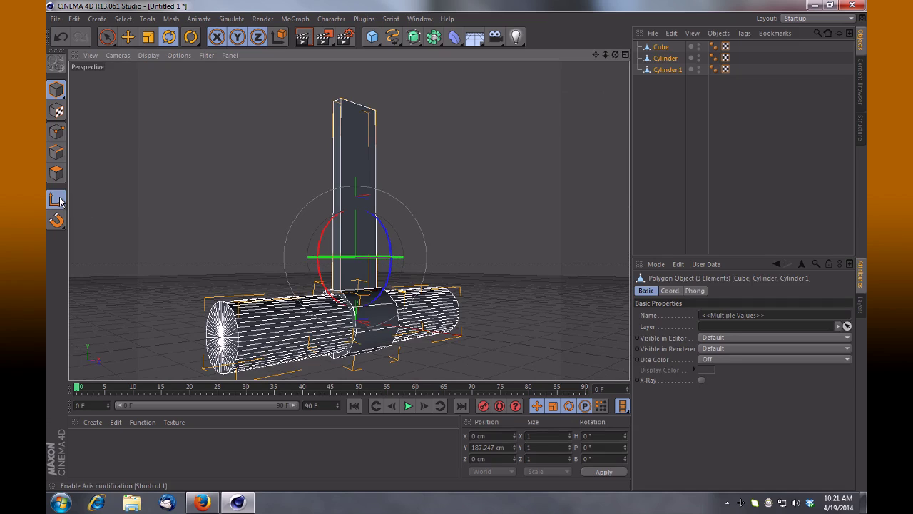
pyautogui.click(500, 447)
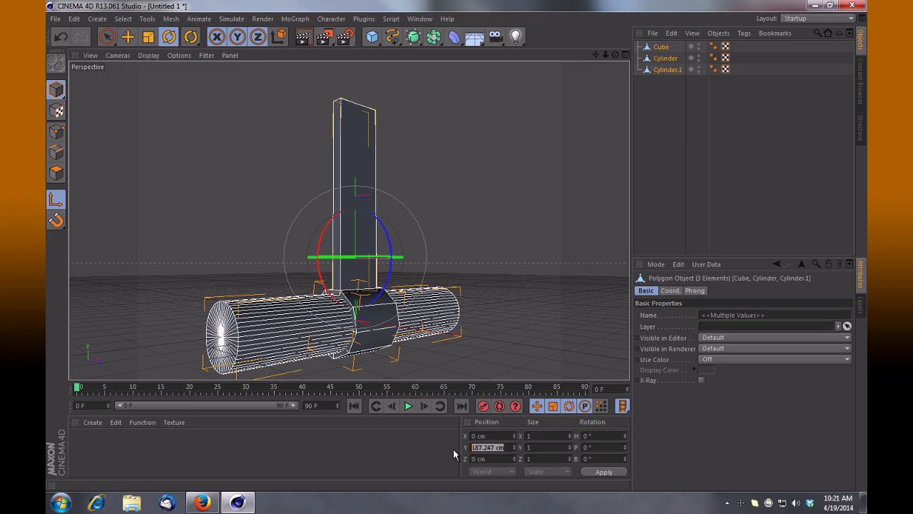
pyautogui.write('0')
pyautogui.press('Return')
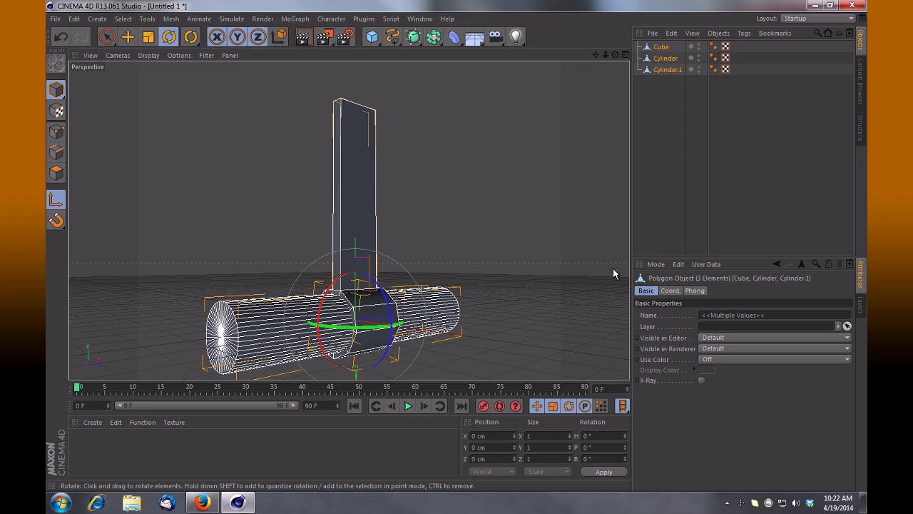
pyautogui.moveTo(615, 55); pyautogui.dragTo(459, 251)
pyautogui.click(56, 199)
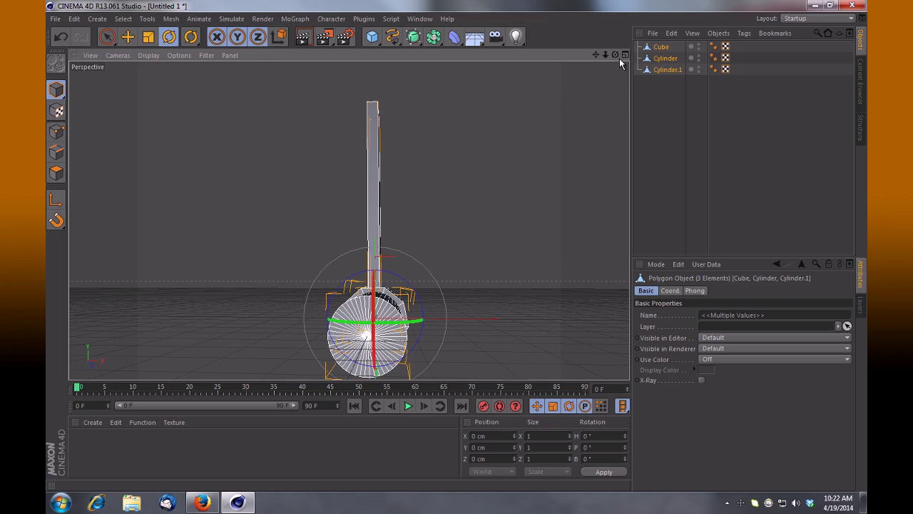
# Deselect everything and select only the Cube.
pyautogui.moveTo(617, 56); pyautogui.dragTo(454, 244)
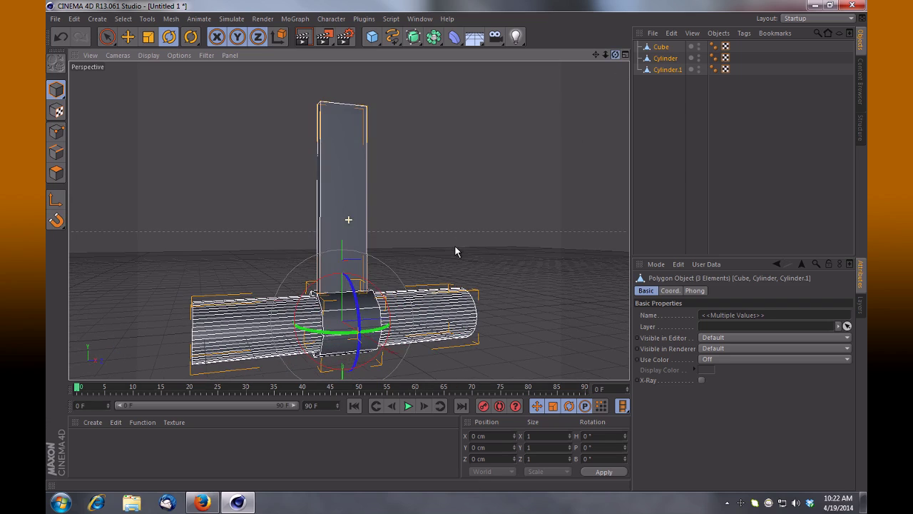
pyautogui.click(560, 107)
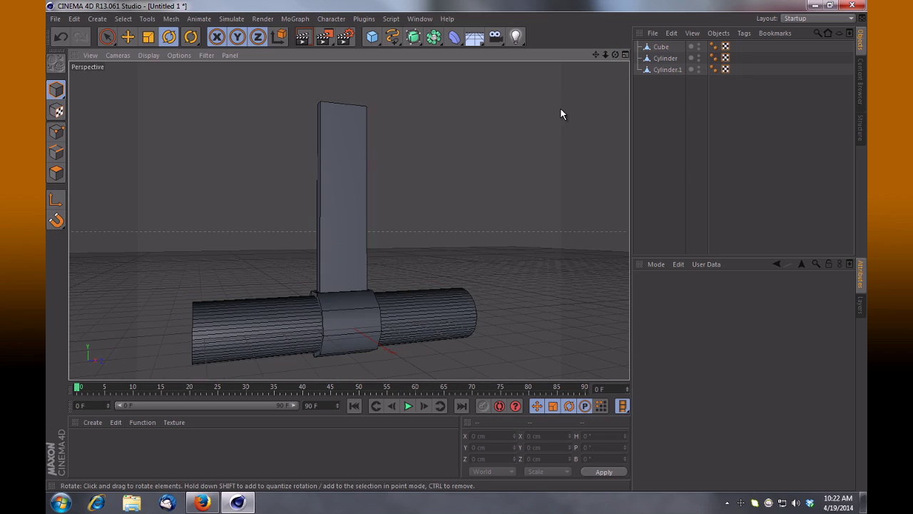
pyautogui.click(336, 159)
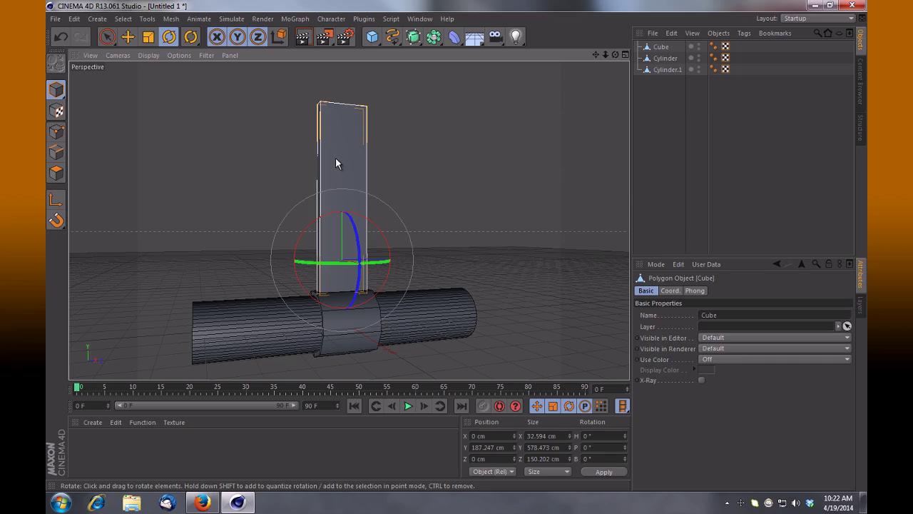
# Merge Cube and Cylinder.1 with Connect Objects + Delete into Cube.1.
pyautogui.keyDown('shift'); pyautogui.click(349, 351); pyautogui.keyUp('shift')
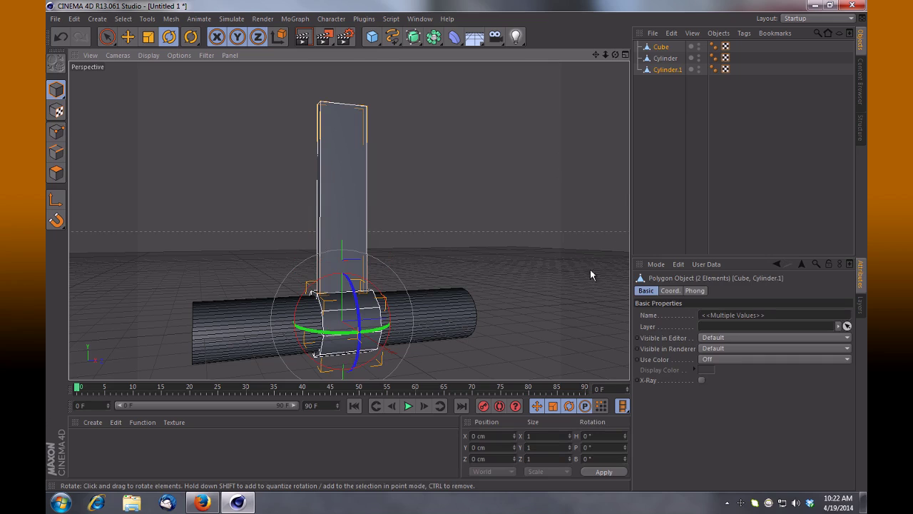
pyautogui.rightClick(664, 70)
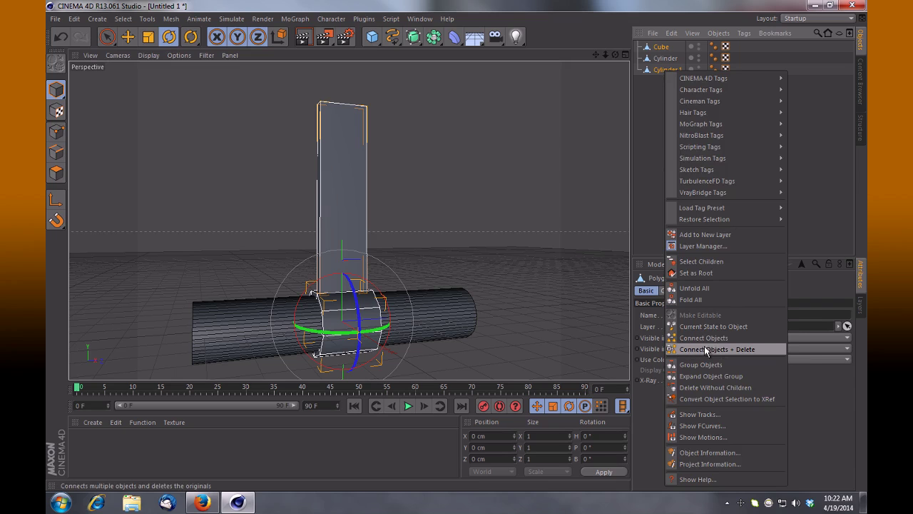
pyautogui.click(759, 348)
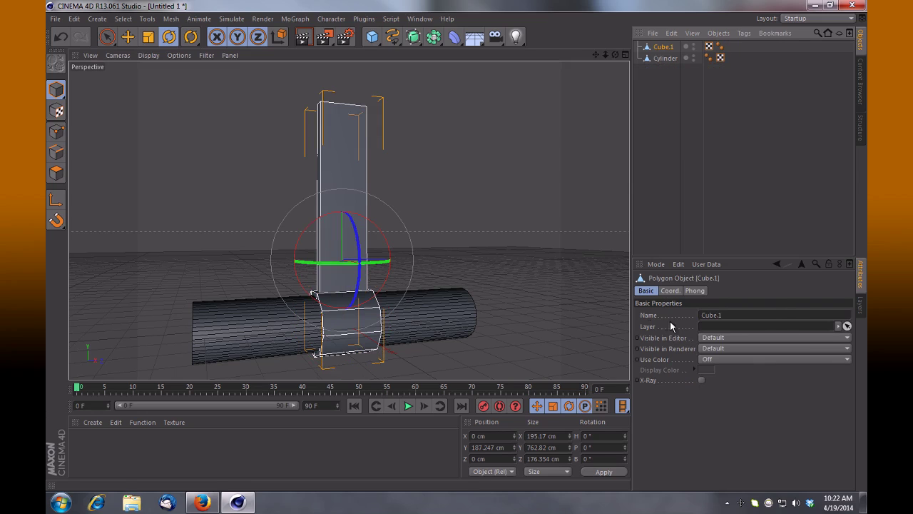
pyautogui.moveTo(614, 56); pyautogui.dragTo(455, 244)
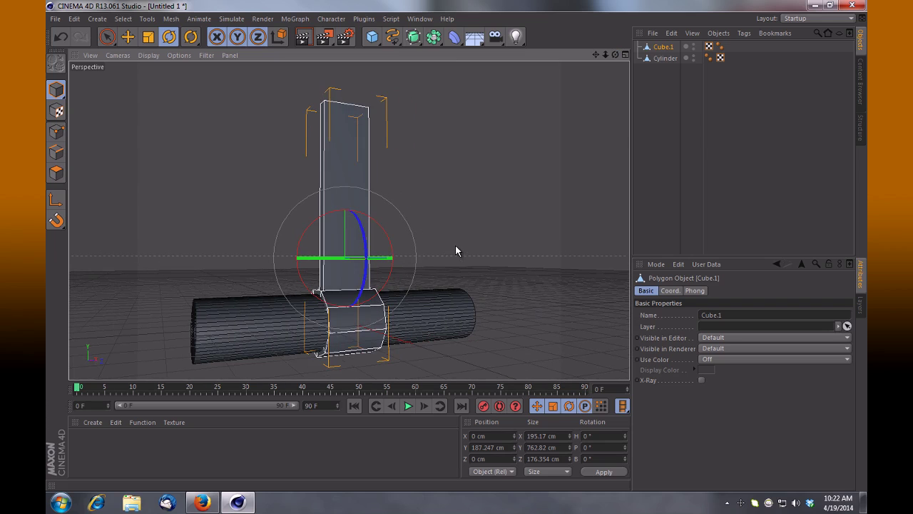
# In Axis mode, set Cube.1's axis Position Y to 0 on the axle.
pyautogui.click(55, 202)
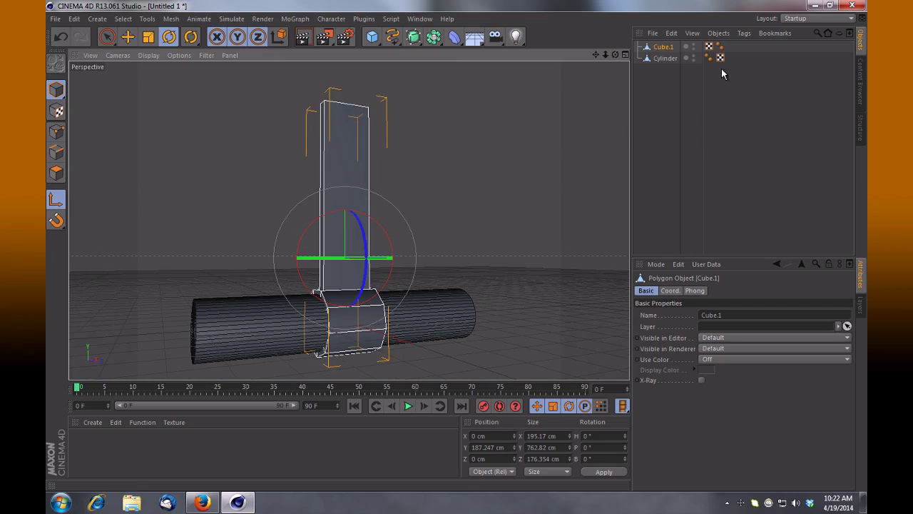
pyautogui.click(506, 447)
pyautogui.write('0')
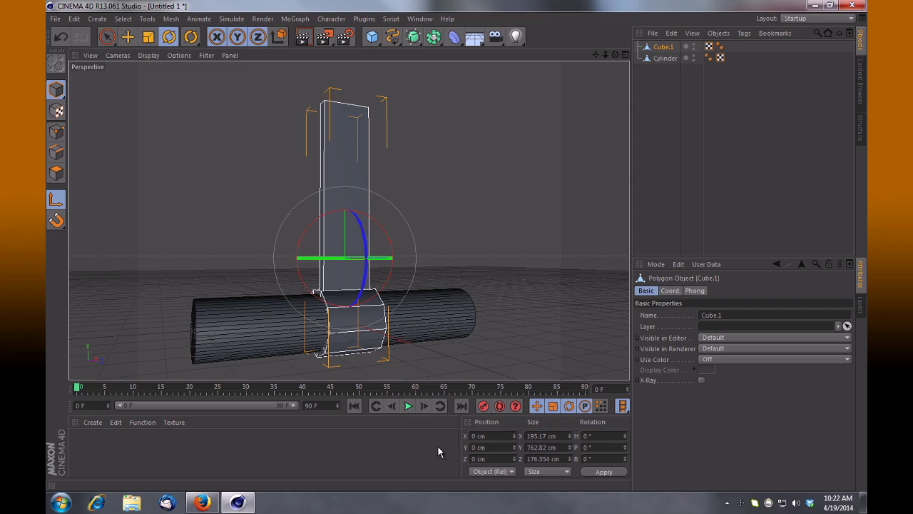
pyautogui.press('Return')
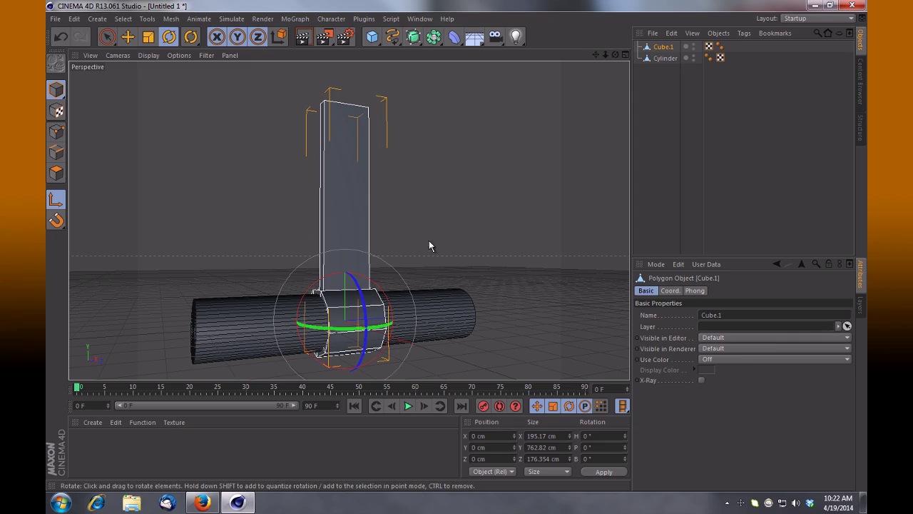
pyautogui.moveTo(615, 55); pyautogui.dragTo(458, 251)
# Rename Cube.1 to 'arm'.
pyautogui.click(153, 123)
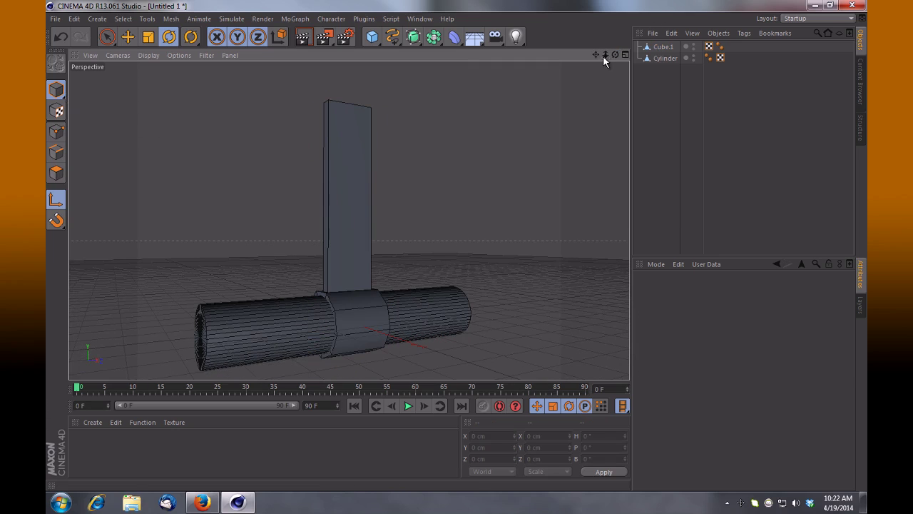
pyautogui.click(662, 47)
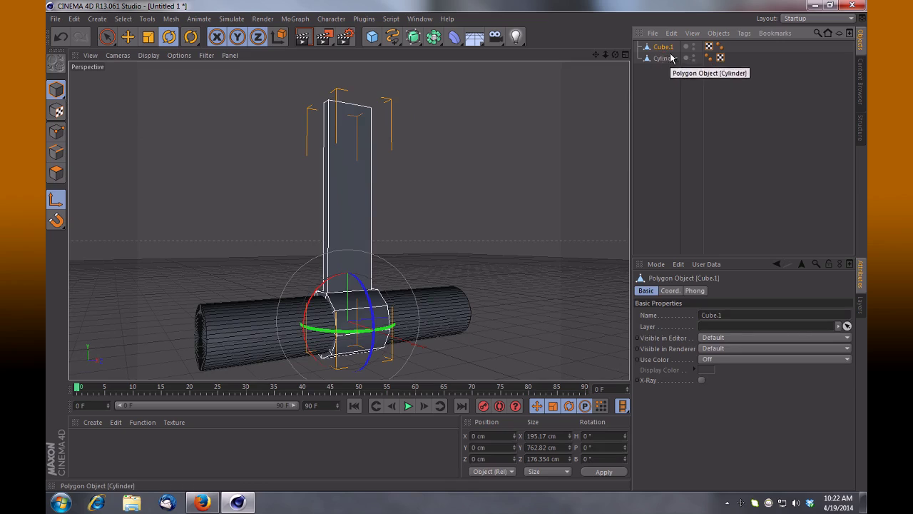
pyautogui.doubleClick(664, 47)
pyautogui.write('s')
pyautogui.write('rm')
pyautogui.press('Return')
# Set the axle Cylinder's axis Position Y to 0, then leave Axis mode.
pyautogui.click(666, 59)
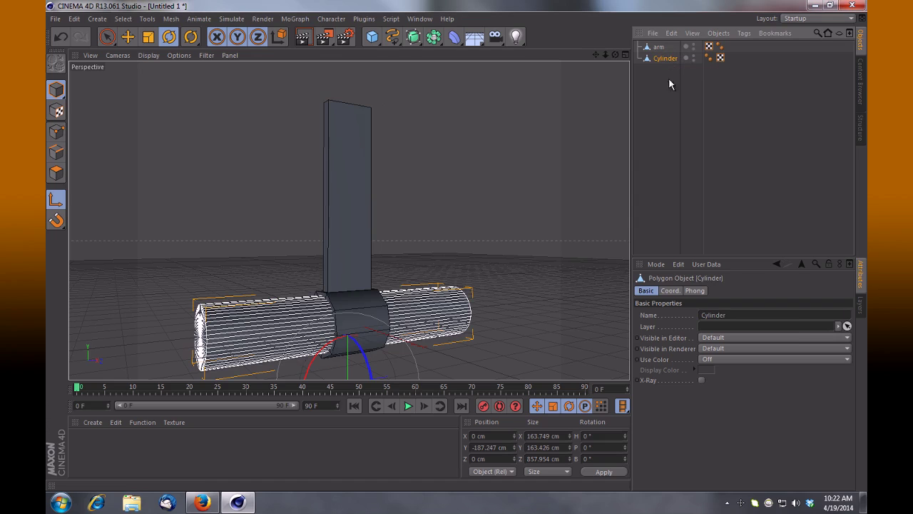
pyautogui.moveTo(615, 55); pyautogui.dragTo(458, 245)
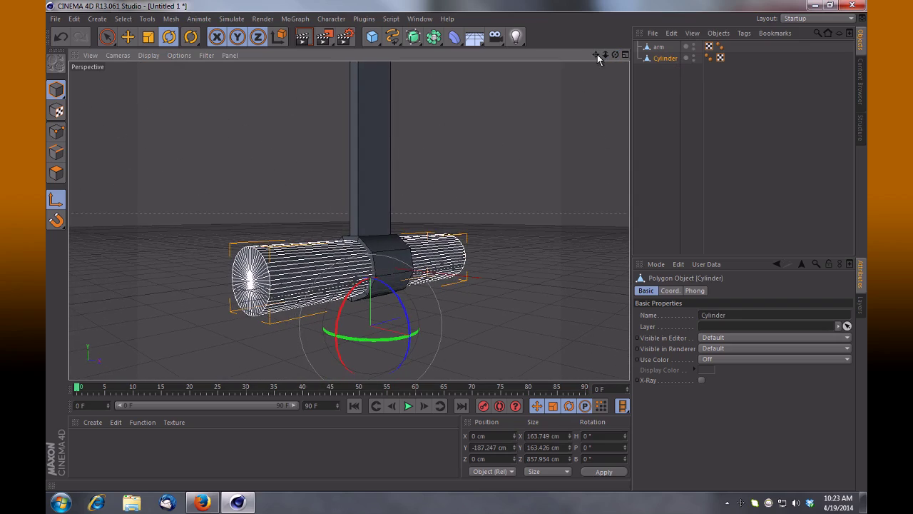
pyautogui.click(511, 447)
pyautogui.write('0')
pyautogui.press('Return')
pyautogui.press('l')
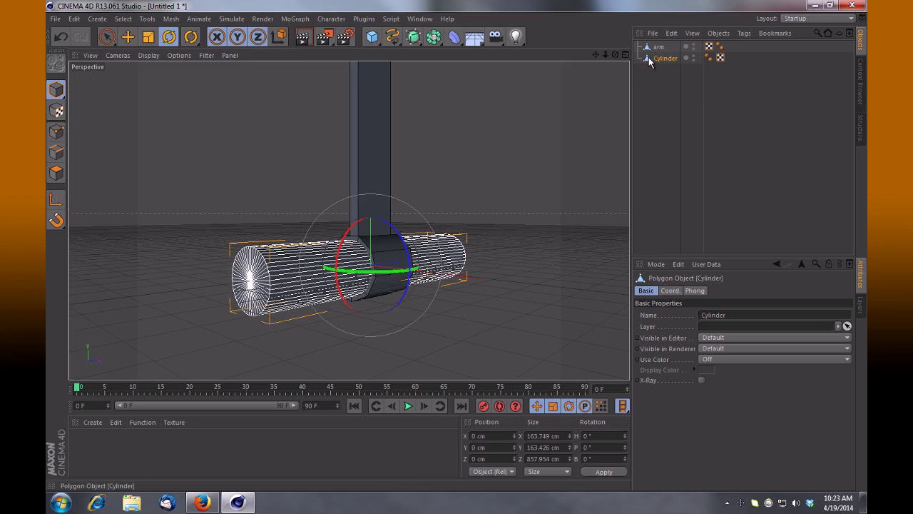
# Add a Connector object from the Simulation menu.
pyautogui.click(226, 19)
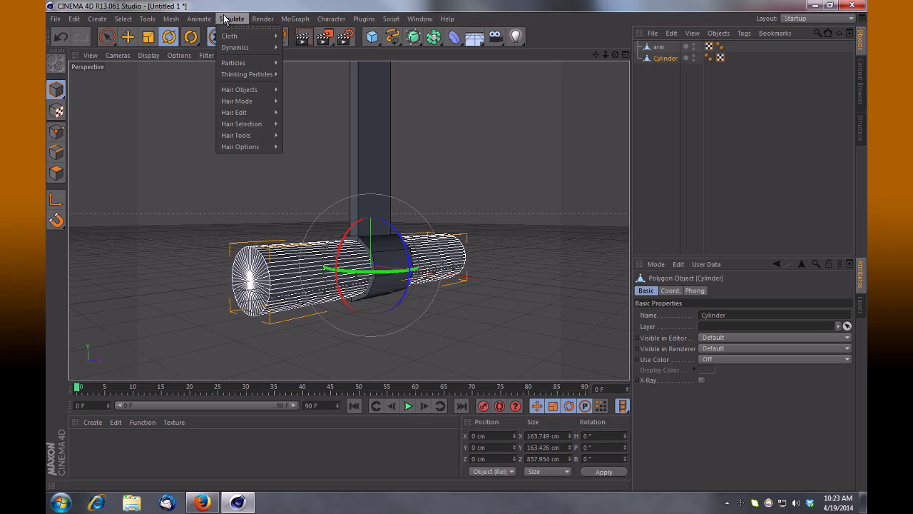
pyautogui.moveTo(249, 47)
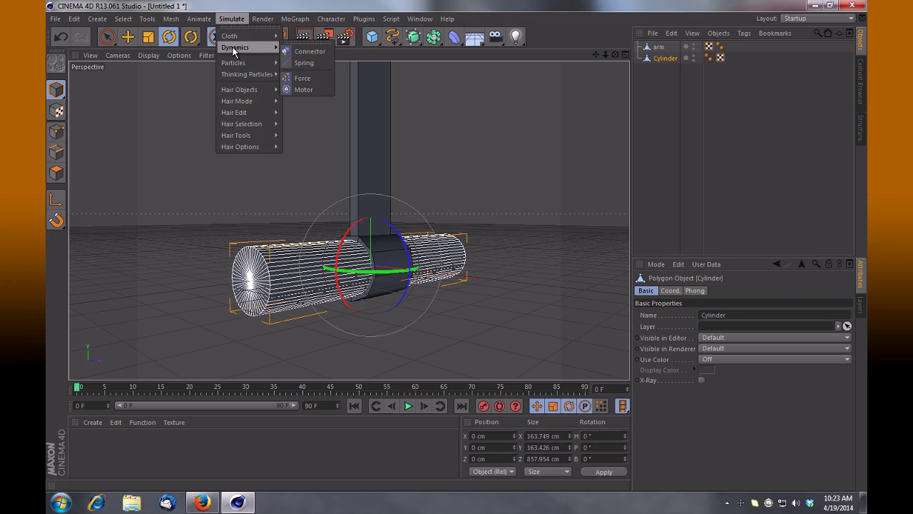
pyautogui.click(311, 51)
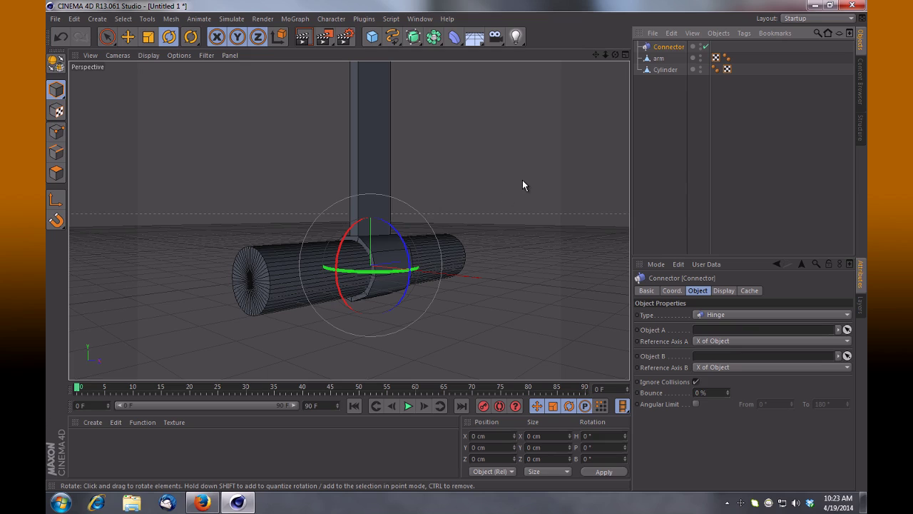
# Scale the connector down to about 76% and check it with a Picture Viewer render.
pyautogui.click(149, 36)
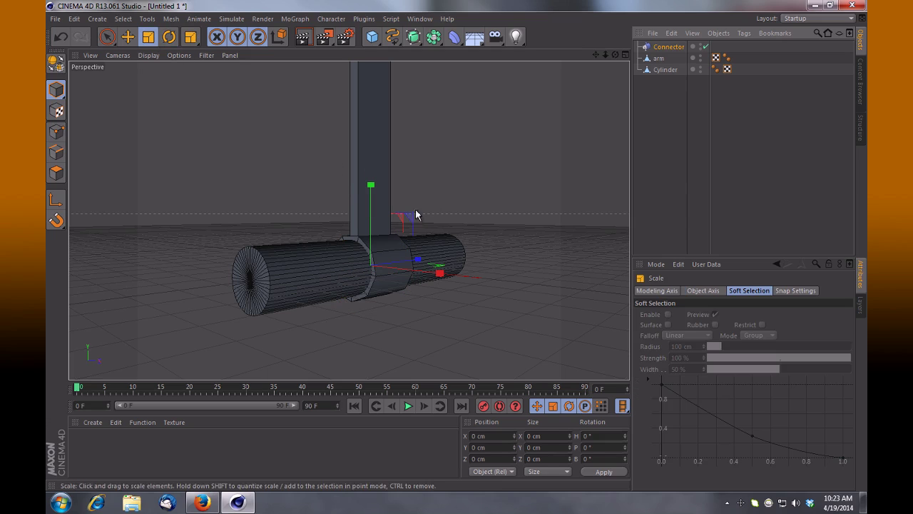
pyautogui.moveTo(419, 261); pyautogui.dragTo(448, 261)
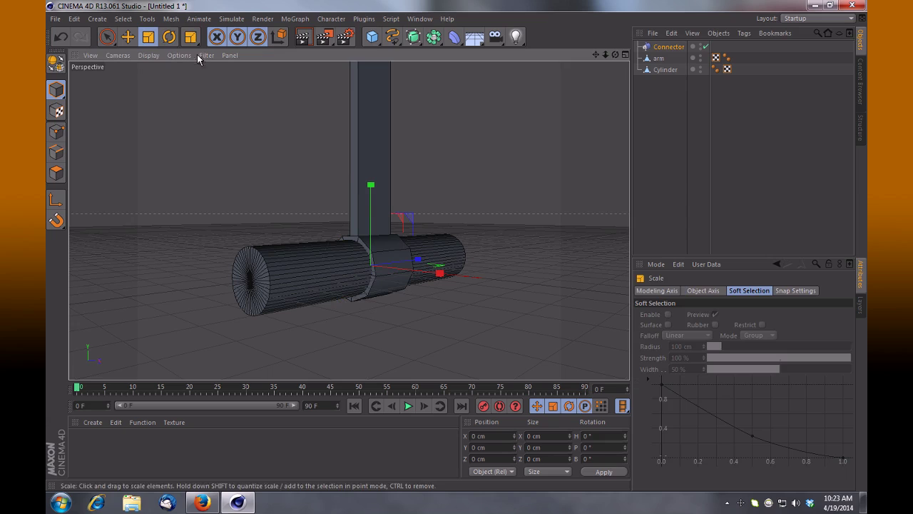
pyautogui.click(53, 92)
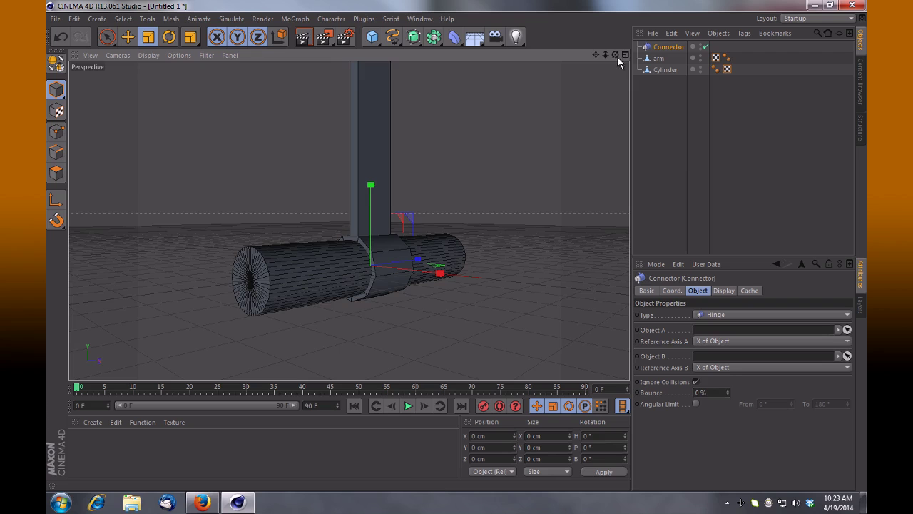
pyautogui.moveTo(617, 56); pyautogui.dragTo(456, 246)
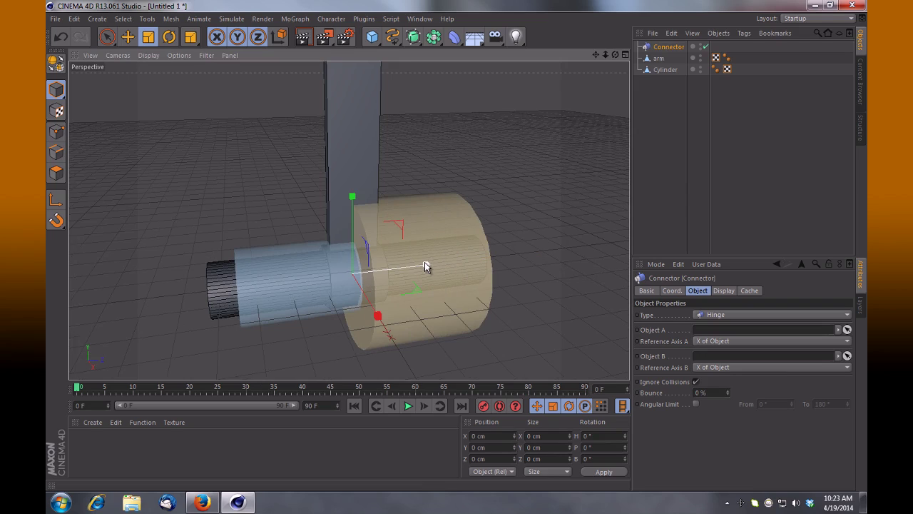
pyautogui.moveTo(424, 267)
pyautogui.mouseDown()
pyautogui.moveTo(401, 273)
pyautogui.moveTo(411, 277)
pyautogui.mouseUp()
pyautogui.click(325, 37)
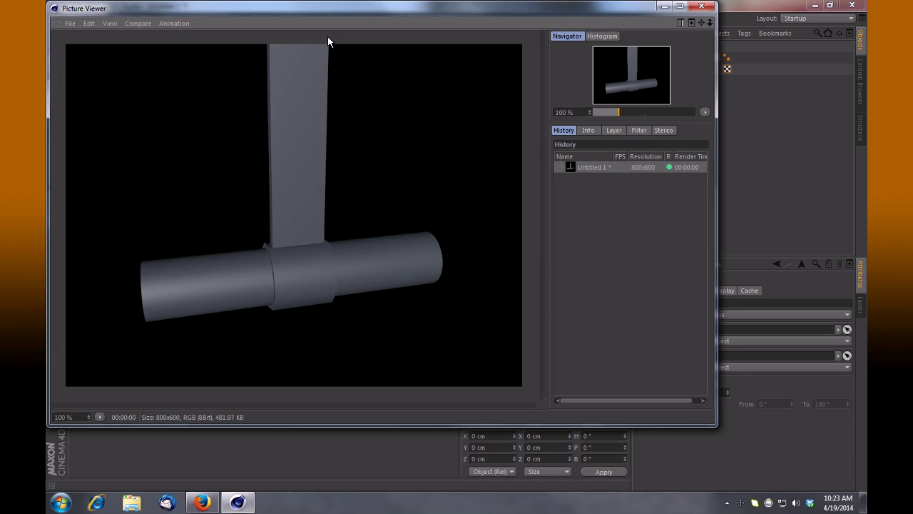
pyautogui.click(702, 6)
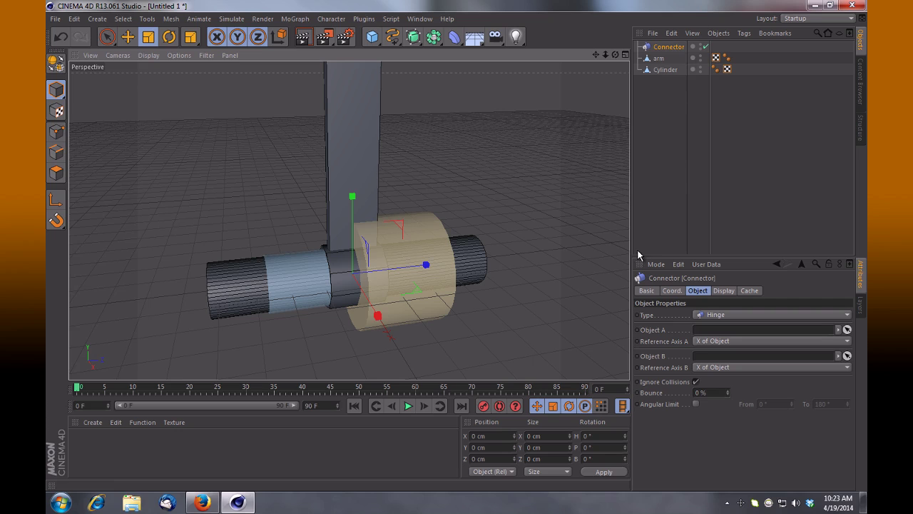
pyautogui.moveTo(614, 56); pyautogui.dragTo(457, 246)
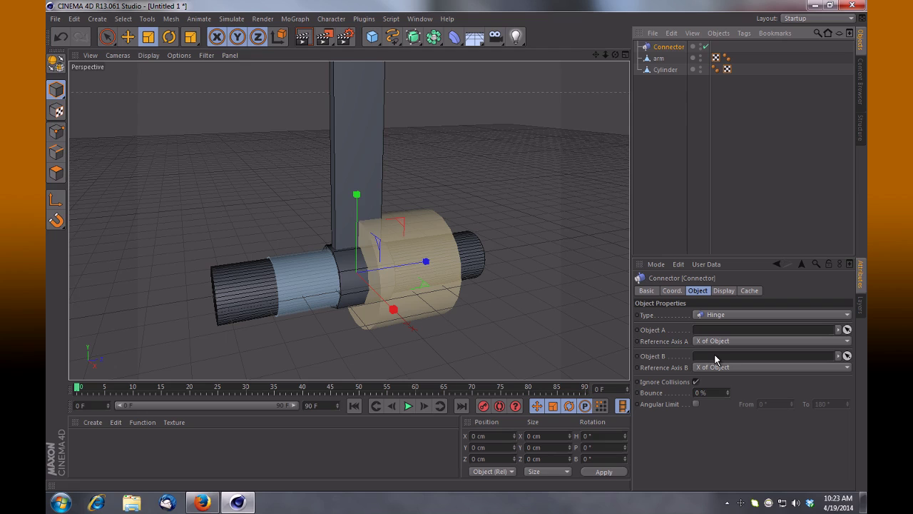
# Give the Cylinder a Collider Body simulation tag.
pyautogui.click(659, 72)
pyautogui.rightClick(662, 71)
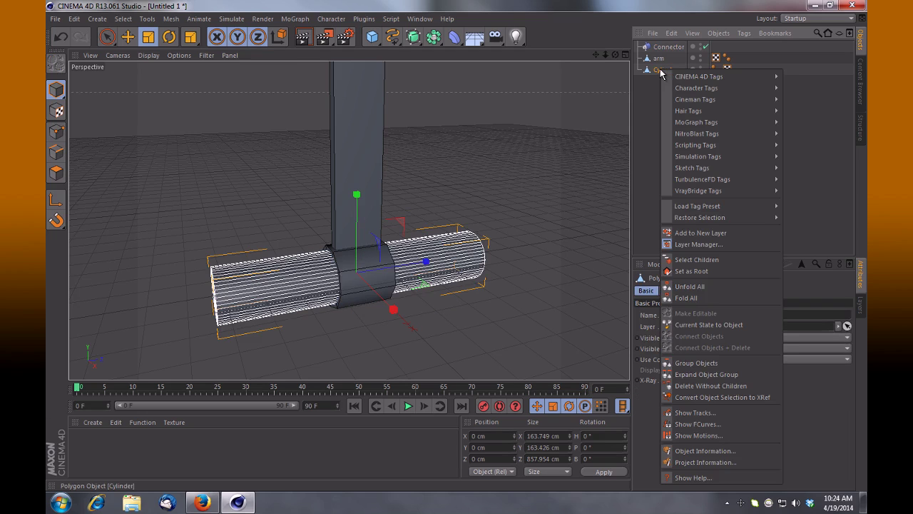
pyautogui.moveTo(720, 160)
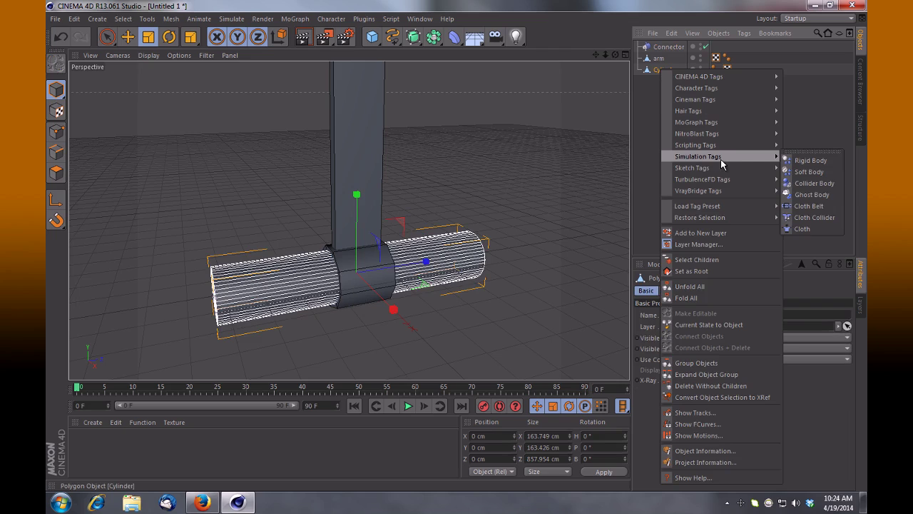
pyautogui.click(822, 184)
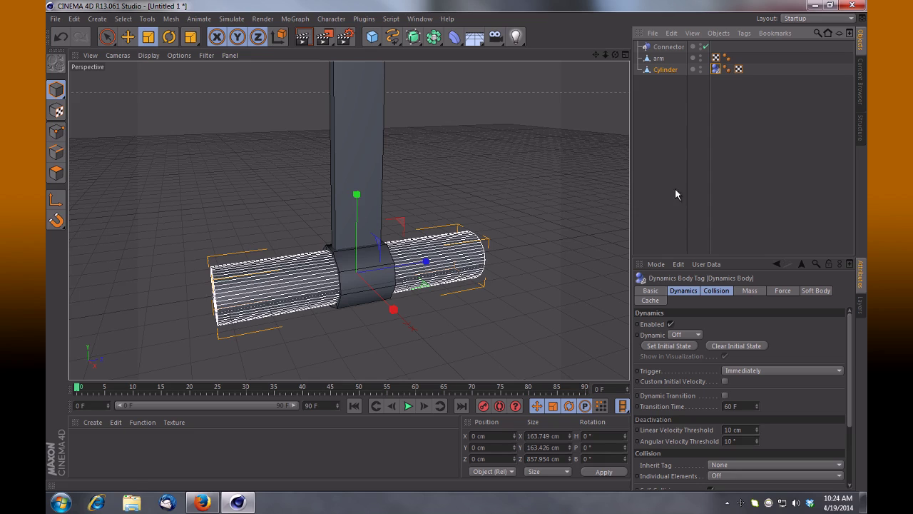
# Give the arm a Rigid Body simulation tag.
pyautogui.click(659, 58)
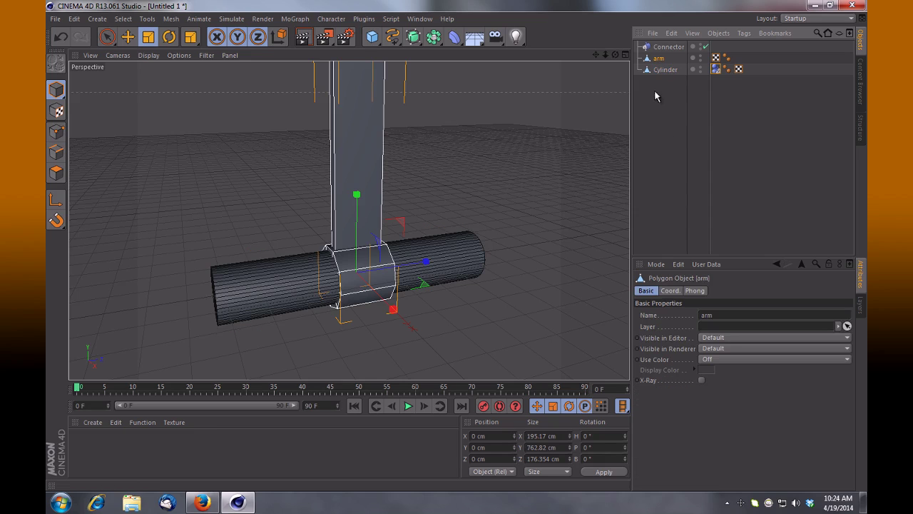
pyautogui.rightClick(663, 60)
pyautogui.moveTo(705, 66)
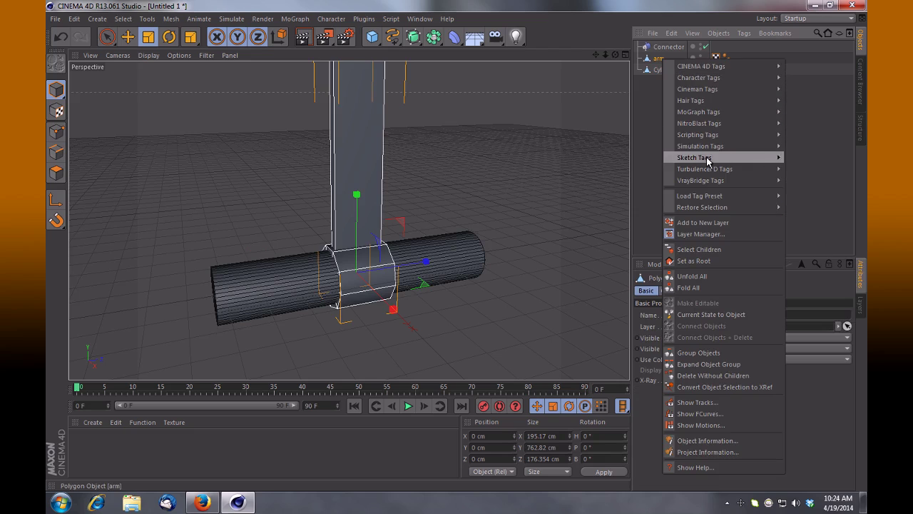
pyautogui.moveTo(708, 149)
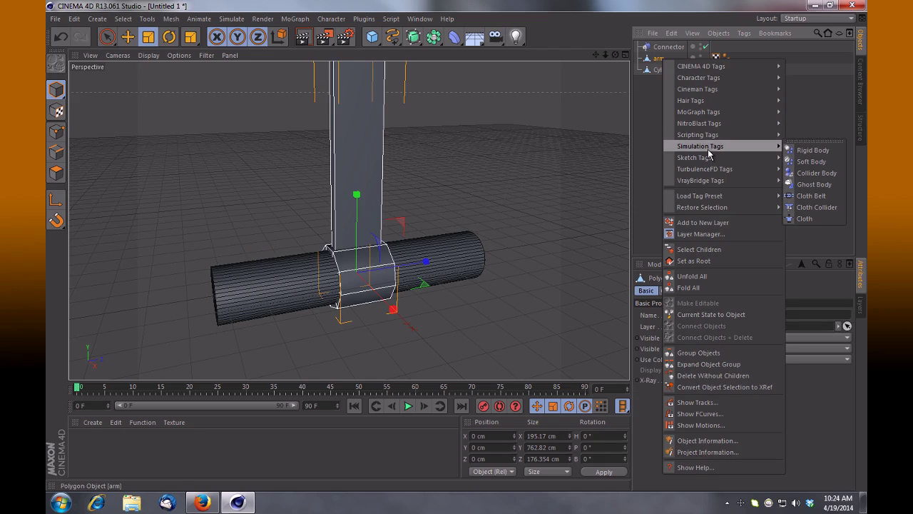
pyautogui.click(817, 150)
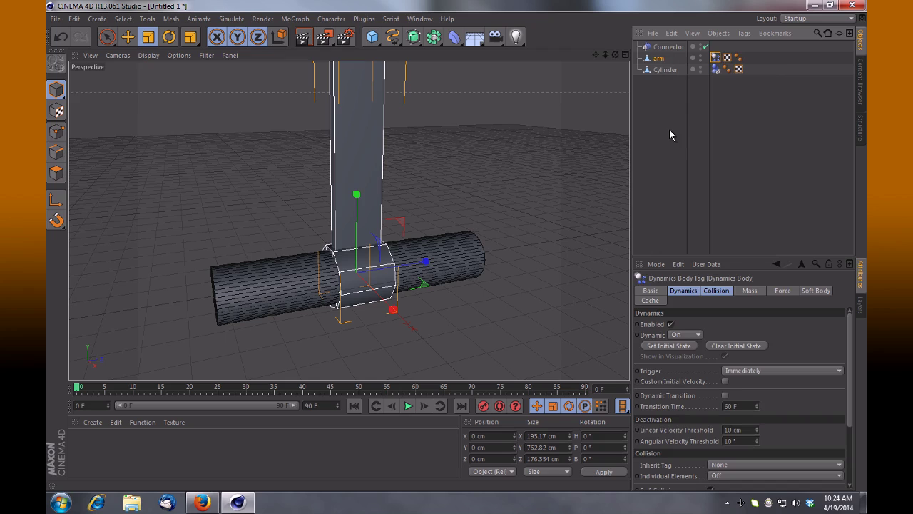
pyautogui.moveTo(595, 55); pyautogui.dragTo(457, 250)
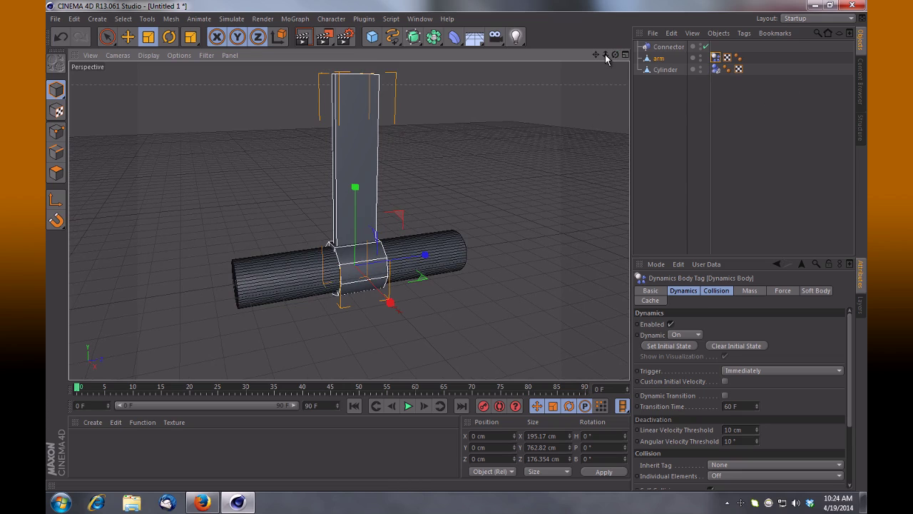
# Link arm as the hinge Connector's Object A and Cylinder as Object B.
pyautogui.moveTo(596, 55); pyautogui.dragTo(460, 250)
pyautogui.click(663, 48)
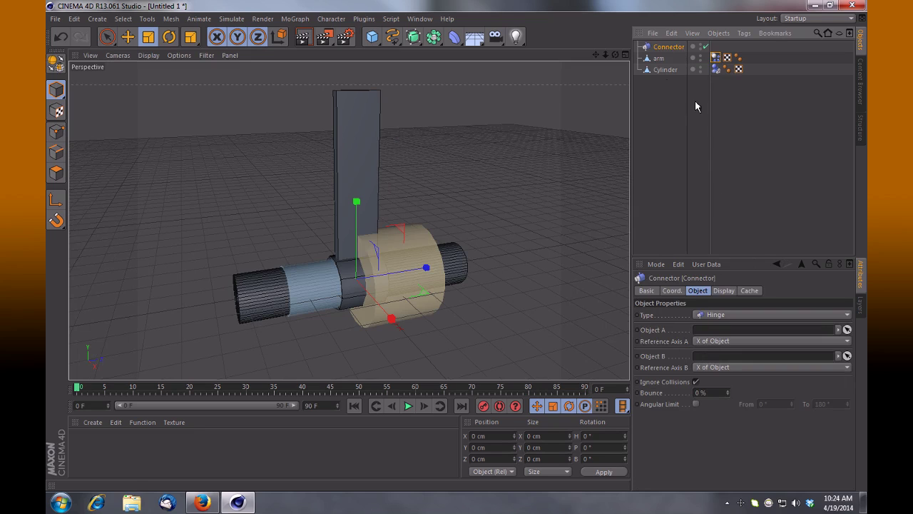
pyautogui.click(658, 59)
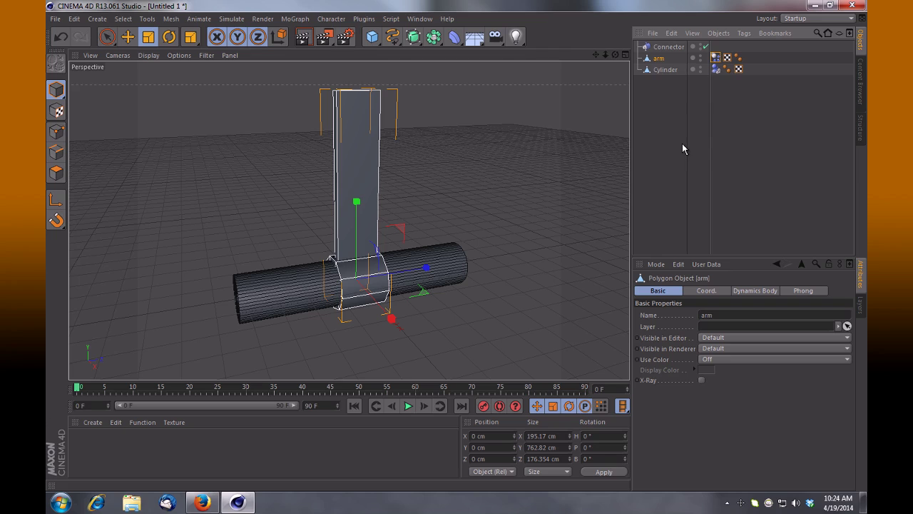
pyautogui.click(666, 47)
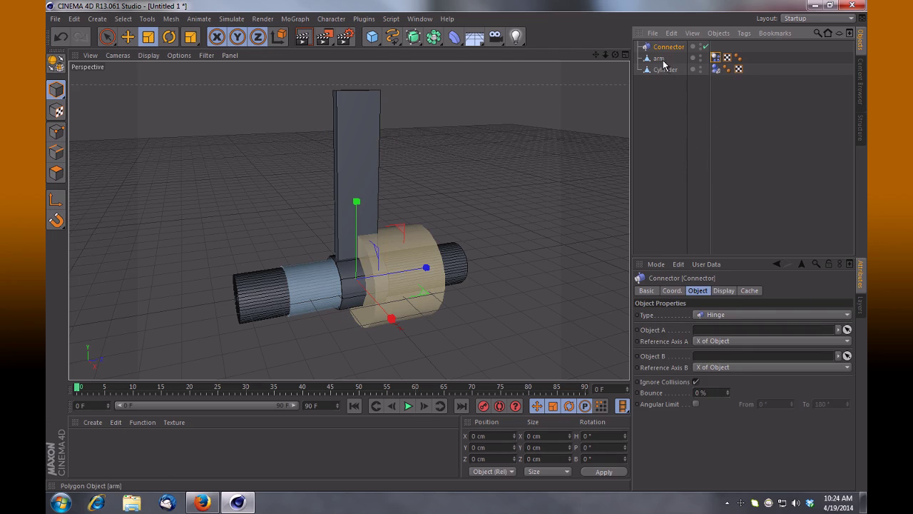
pyautogui.moveTo(660, 59); pyautogui.dragTo(703, 330)
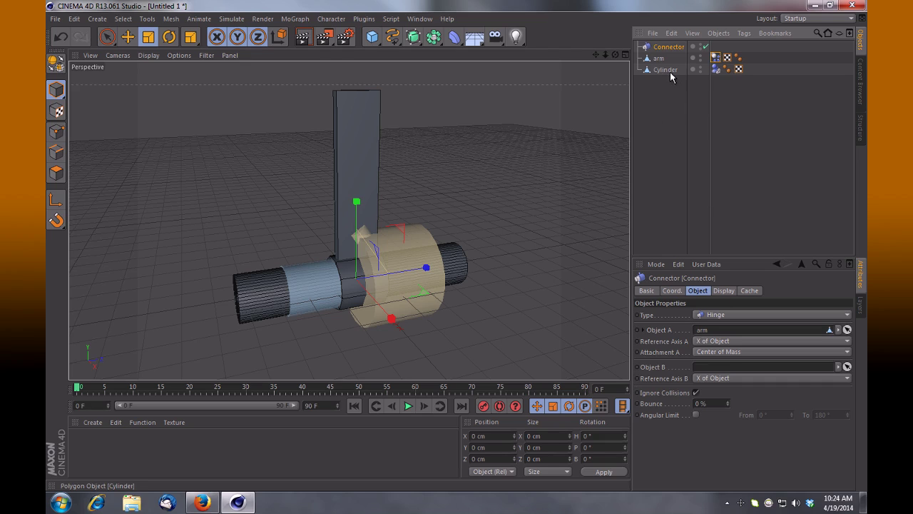
pyautogui.moveTo(664, 75); pyautogui.dragTo(715, 370)
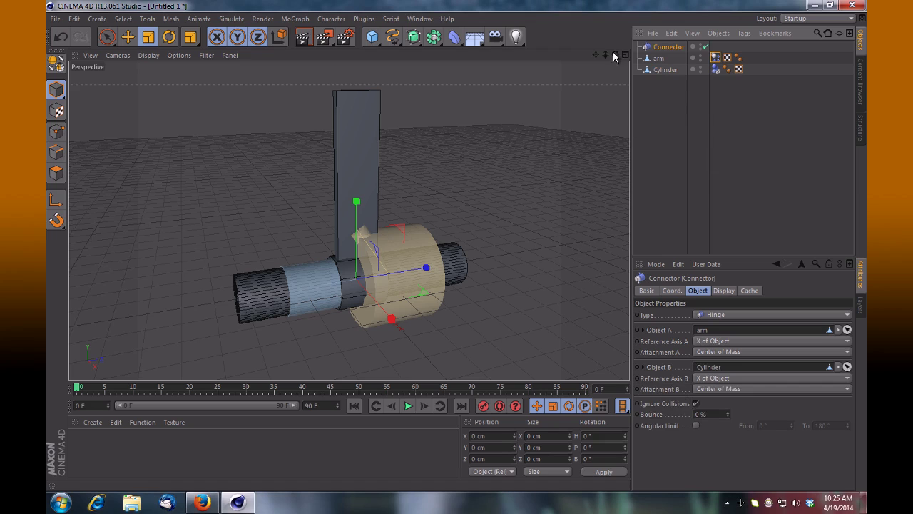
pyautogui.moveTo(615, 54); pyautogui.dragTo(455, 245)
pyautogui.moveTo(596, 54); pyautogui.dragTo(457, 249)
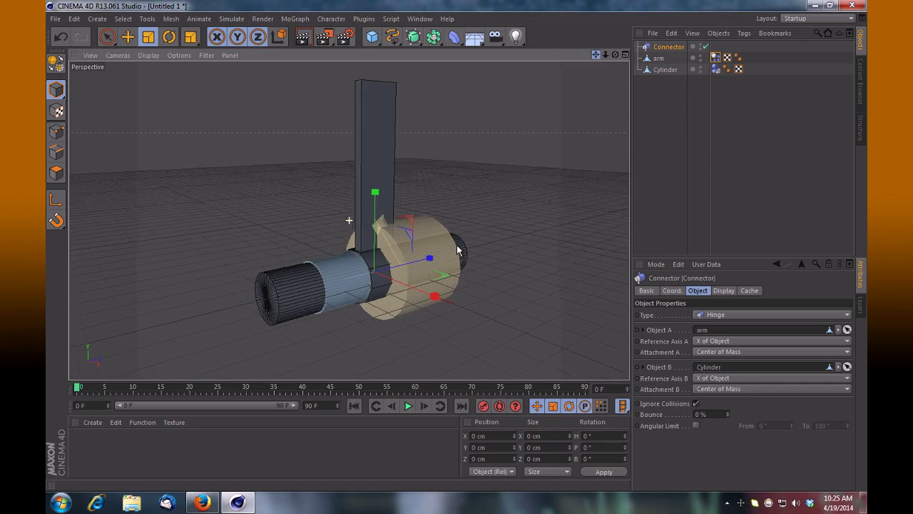
# Set the timeline end frame to 600 F and widen the range slider to show all 600 frames.
pyautogui.click(330, 406)
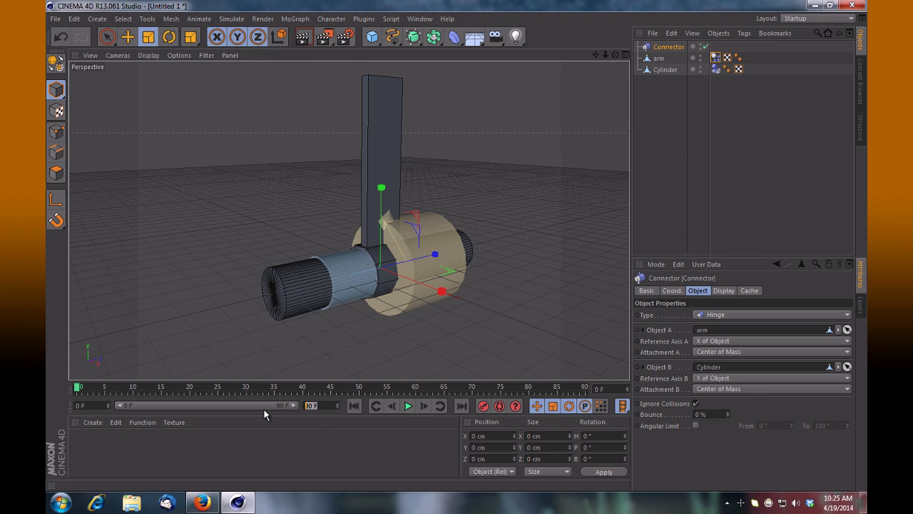
pyautogui.press('Return')
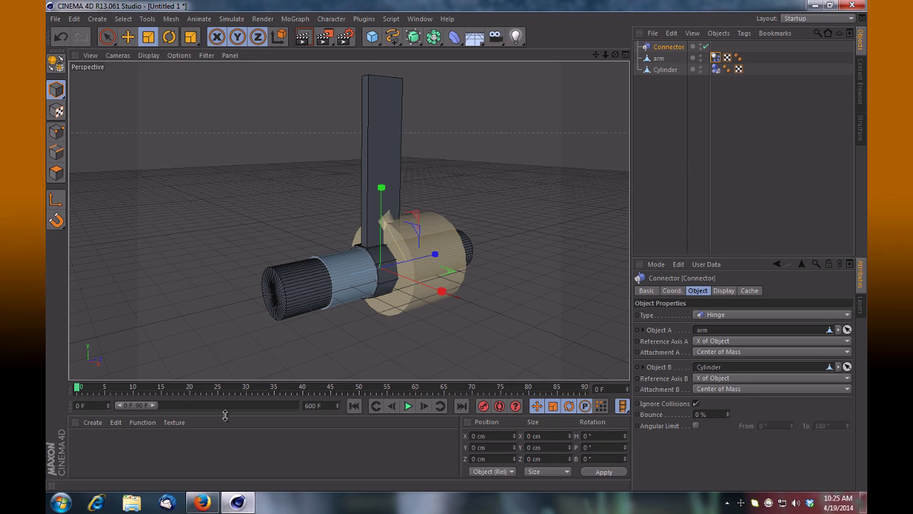
pyautogui.moveTo(153, 405); pyautogui.dragTo(296, 404)
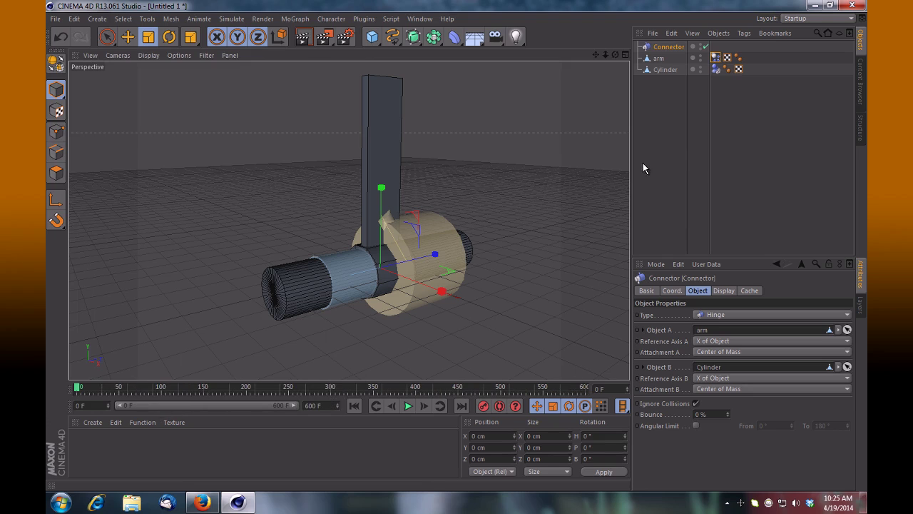
# Rotate the arm about 2.6° on its bank axis so it leans slightly off vertical.
pyautogui.click(659, 59)
pyautogui.click(663, 70)
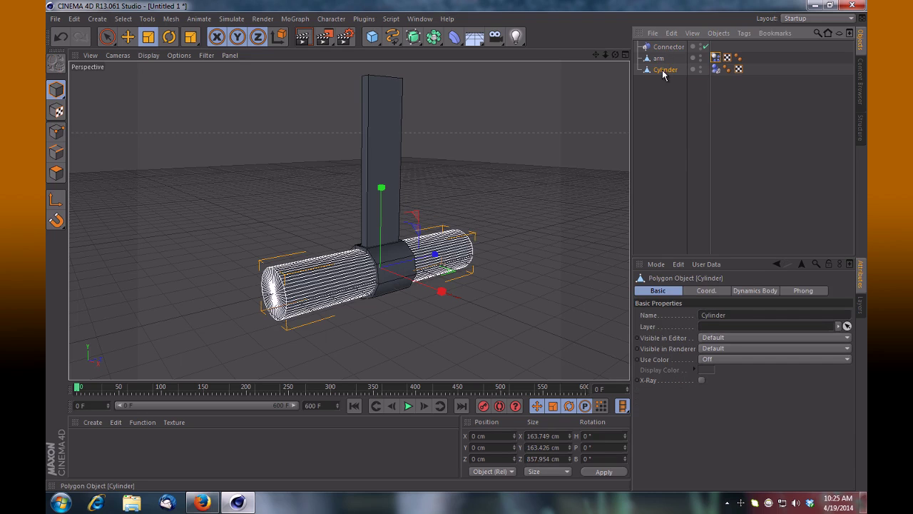
pyautogui.click(660, 59)
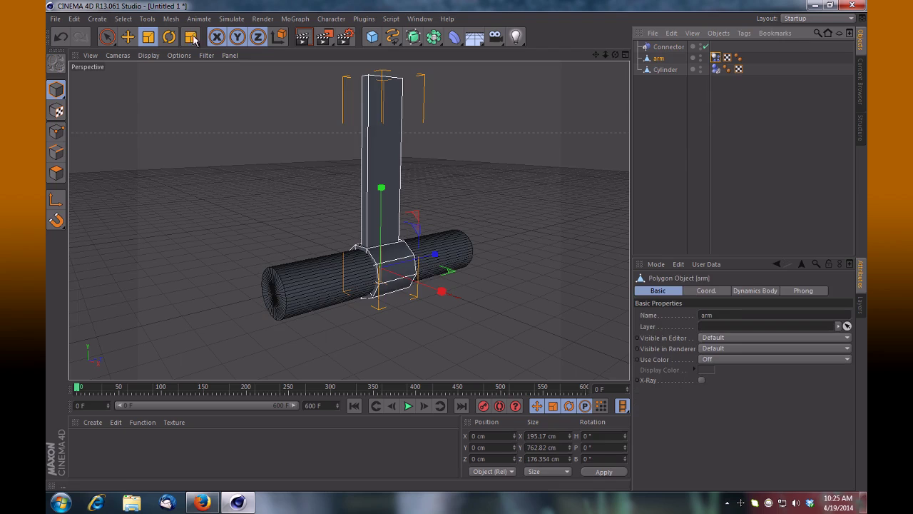
pyautogui.click(171, 37)
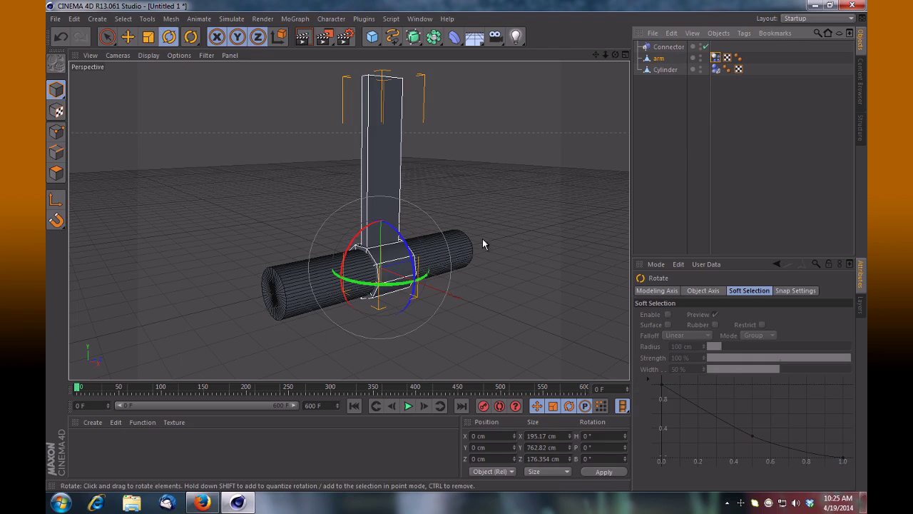
pyautogui.moveTo(413, 258); pyautogui.dragTo(413, 260)
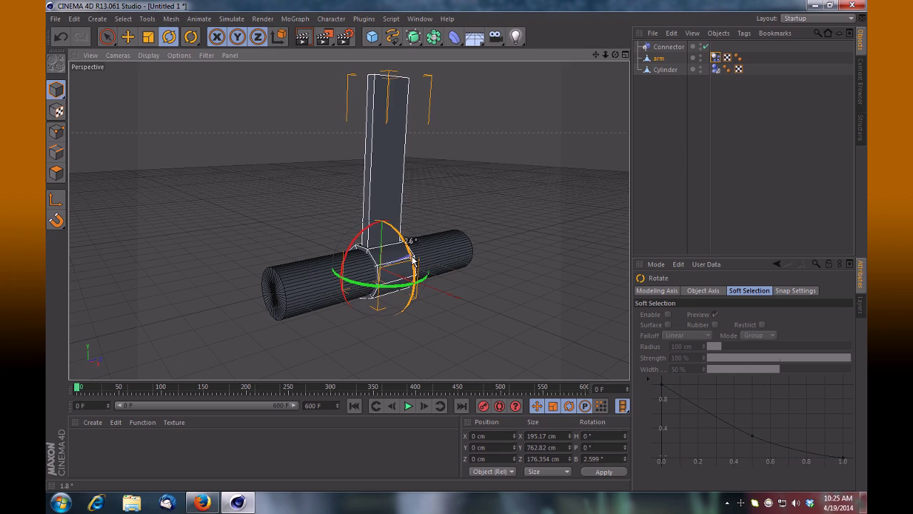
pyautogui.moveTo(612, 55)
pyautogui.mouseDown()
pyautogui.moveTo(457, 251)
pyautogui.moveTo(609, 57)
pyautogui.mouseUp()
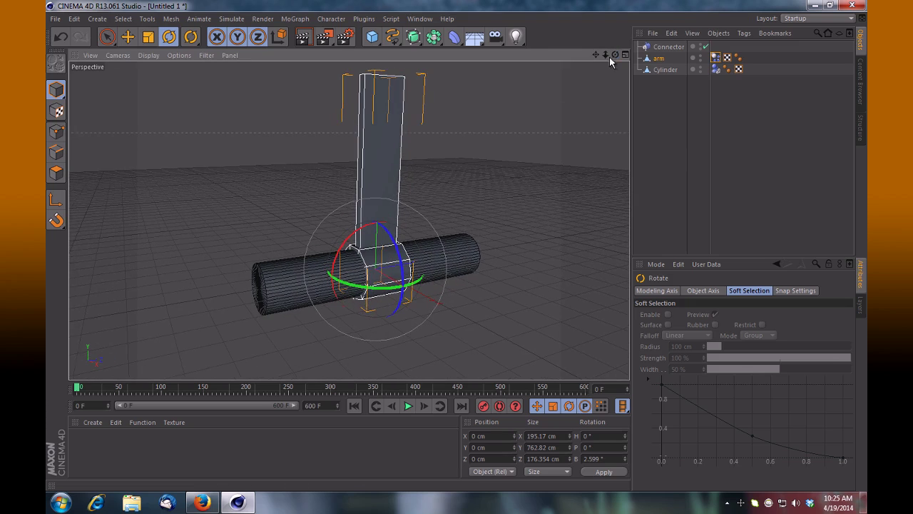
# Play the simulation briefly, pause it, and deselect the arm.
pyautogui.click(407, 405)
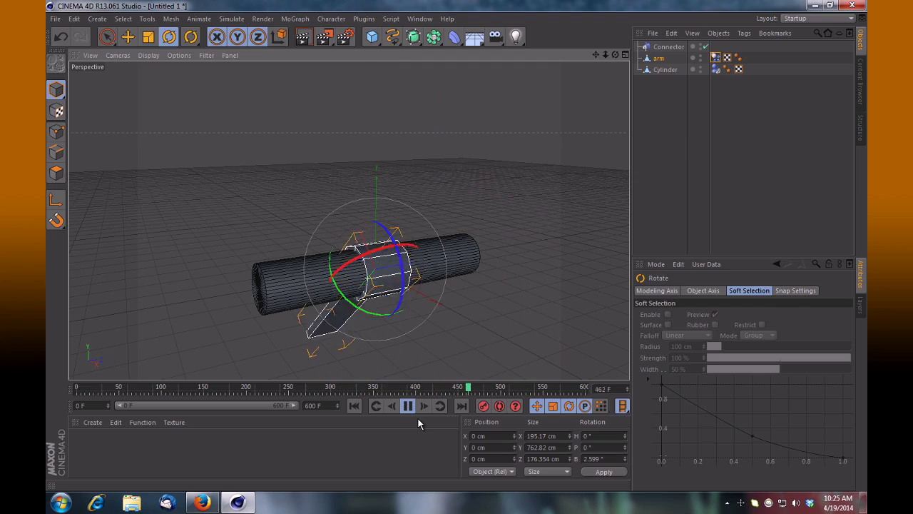
pyautogui.click(409, 405)
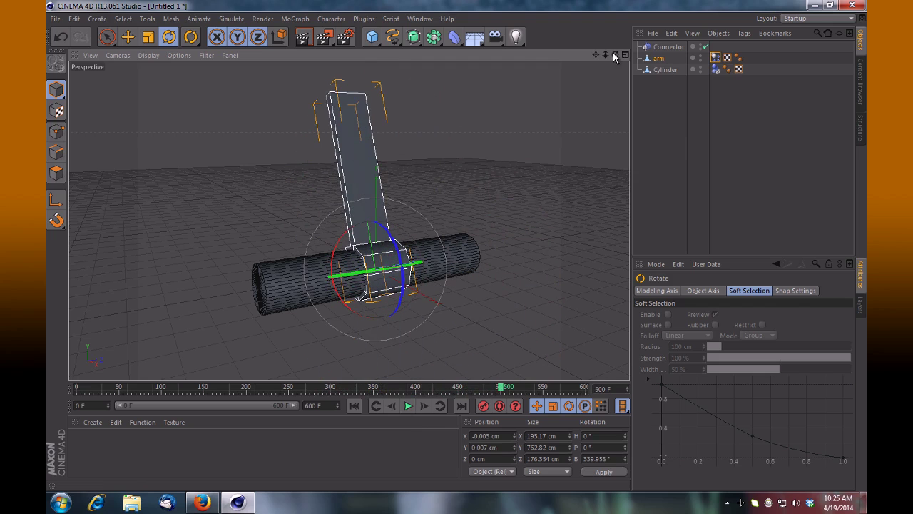
pyautogui.scroll(-2, 458, 253)
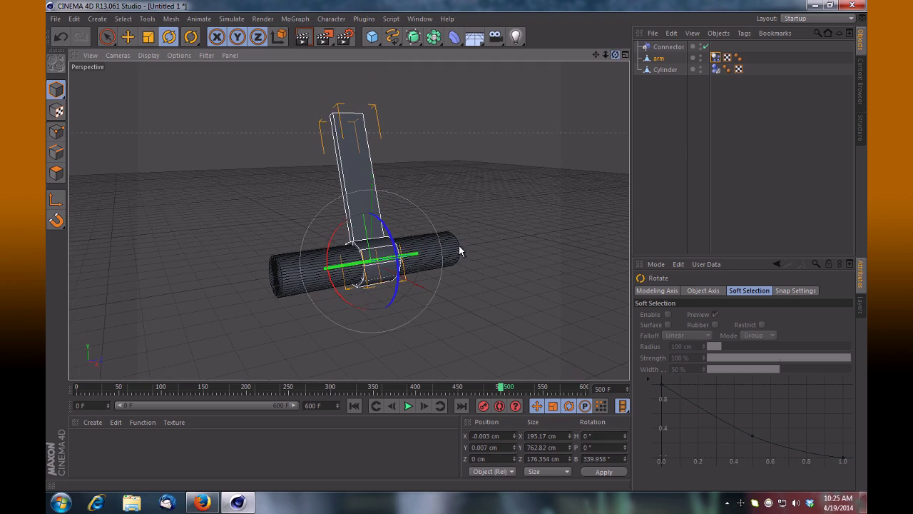
pyautogui.keyDown('alt'); pyautogui.moveTo(459, 245); pyautogui.dragTo(456, 245); pyautogui.keyUp('alt')
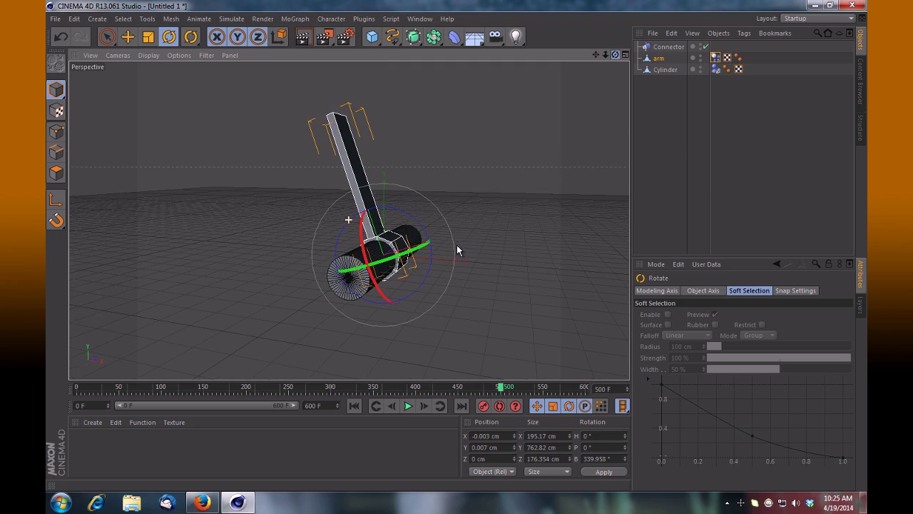
pyautogui.click(526, 239)
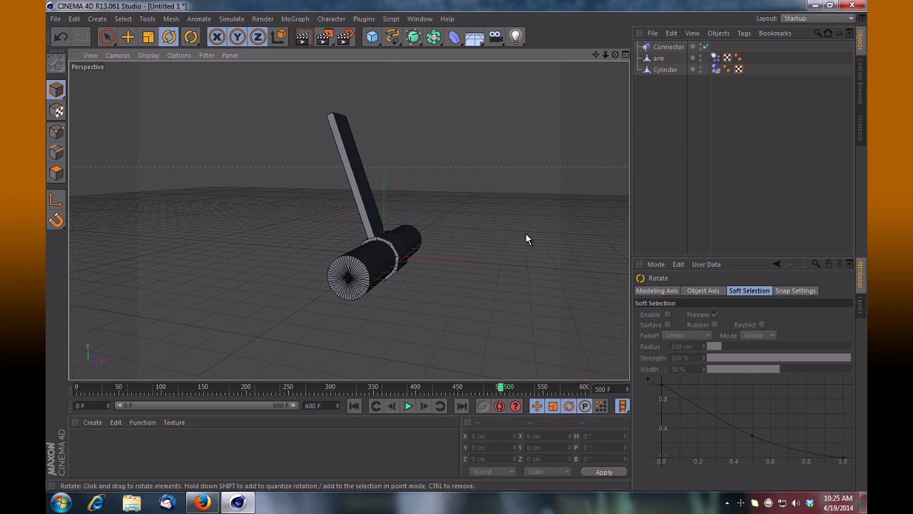
# Rerun the gravity swing from frame 0, then stop and rewind to the start.
pyautogui.click(376, 406)
pyautogui.click(407, 405)
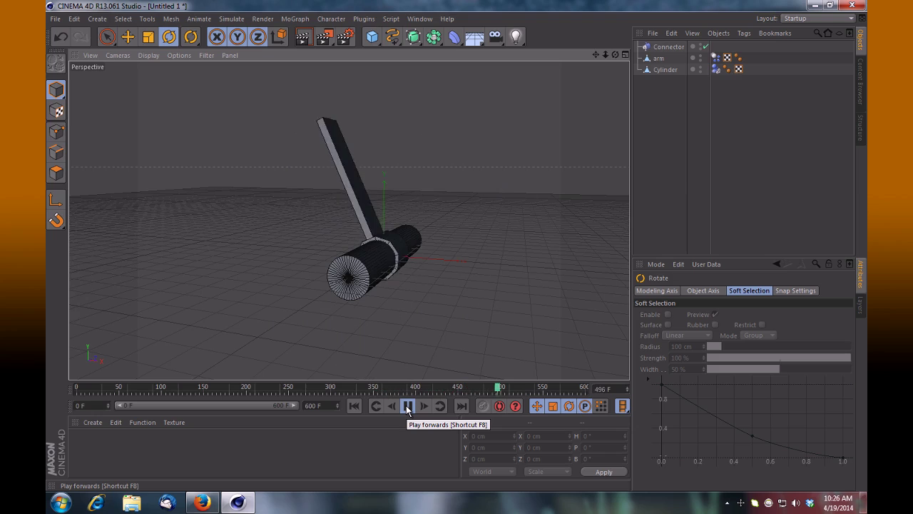
pyautogui.click(407, 406)
pyautogui.click(353, 406)
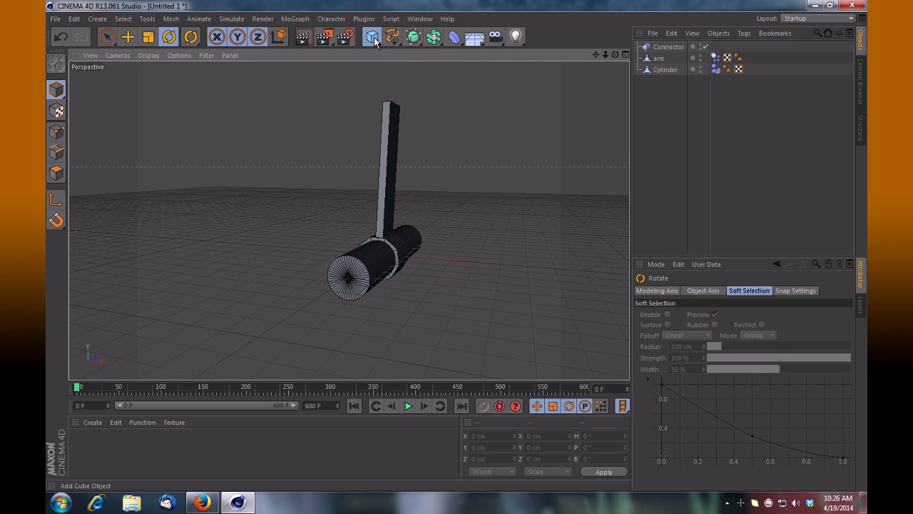
# Add a Null, parent Connector, arm and Cylinder under it, and select the collapsed Null.
pyautogui.moveTo(372, 36); pyautogui.dragTo(407, 48)
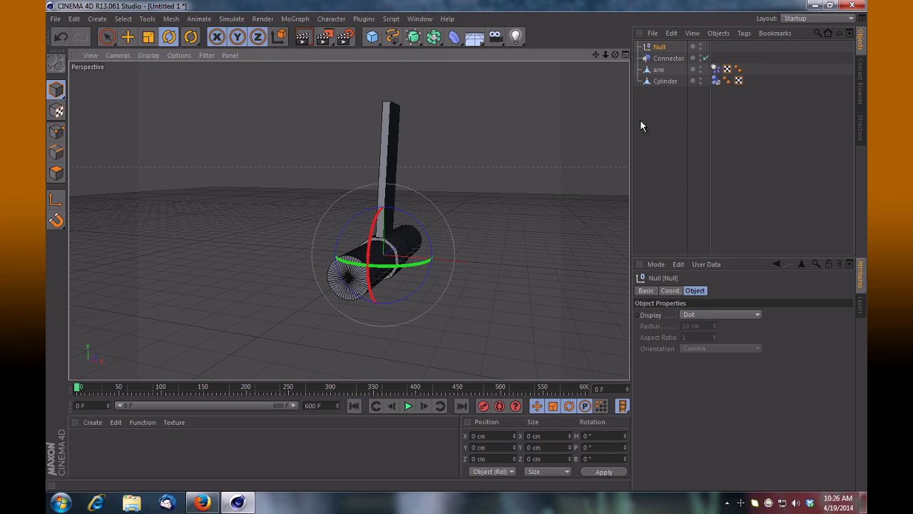
pyautogui.moveTo(668, 114); pyautogui.dragTo(646, 54)
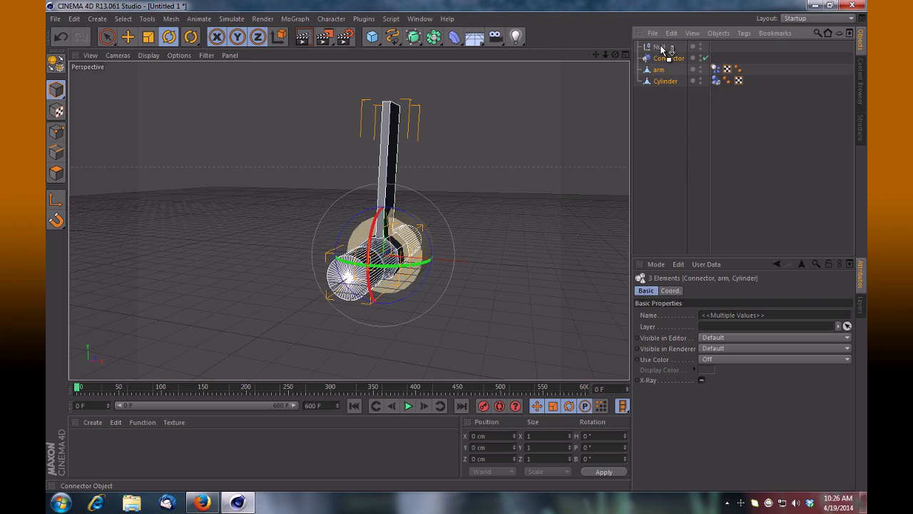
pyautogui.moveTo(661, 50); pyautogui.dragTo(660, 48)
pyautogui.click(637, 47)
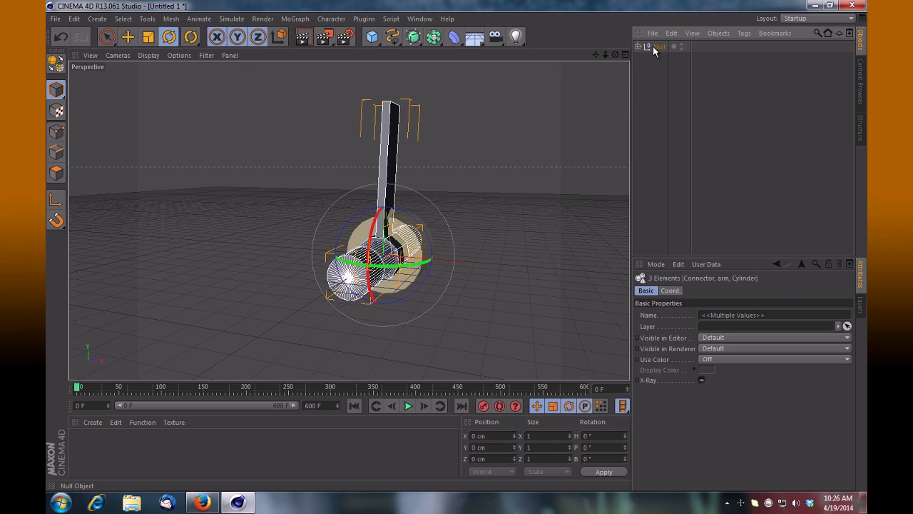
pyautogui.click(655, 46)
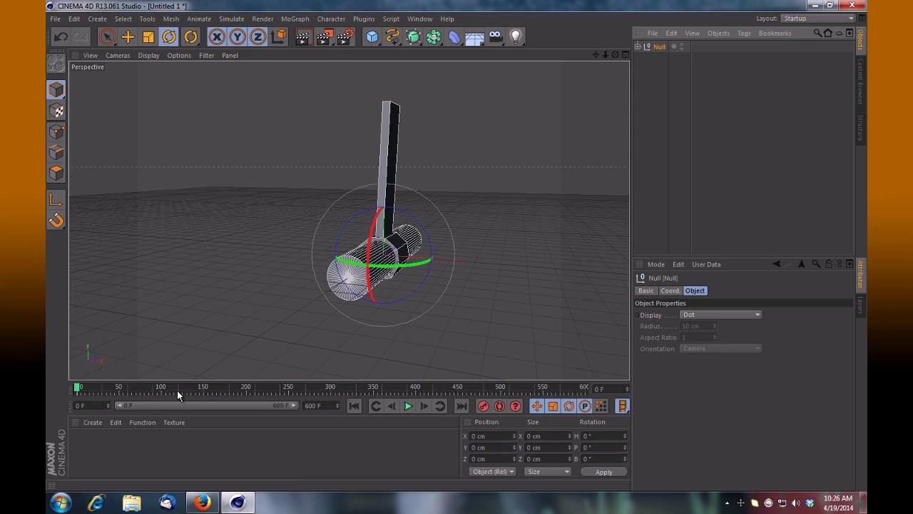
# Scrub and play the grouped rig's swing, then park the playhead at frame 202.
pyautogui.moveTo(80, 392); pyautogui.dragTo(90, 391)
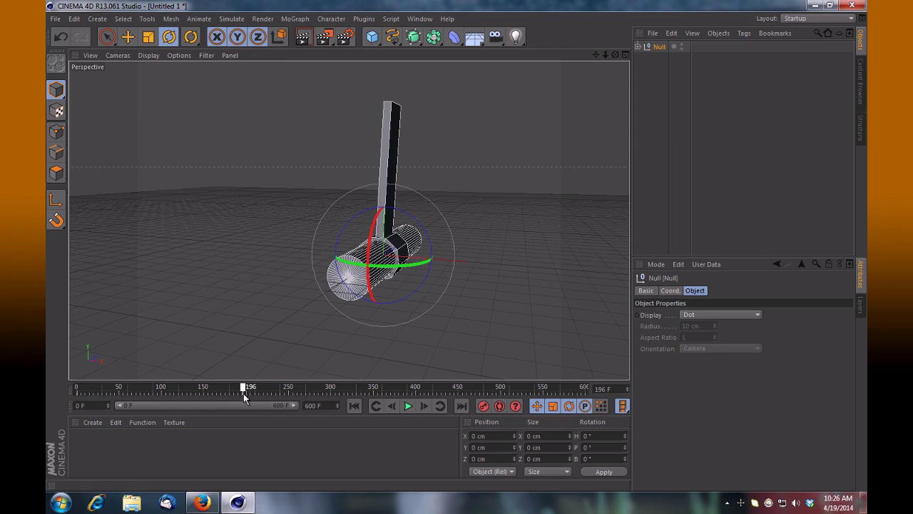
pyautogui.moveTo(243, 393); pyautogui.dragTo(45, 380)
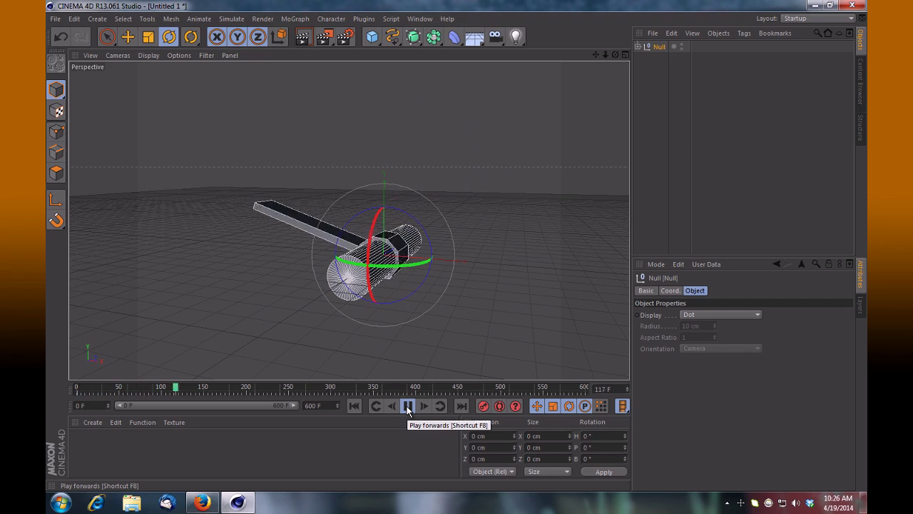
pyautogui.click(407, 406)
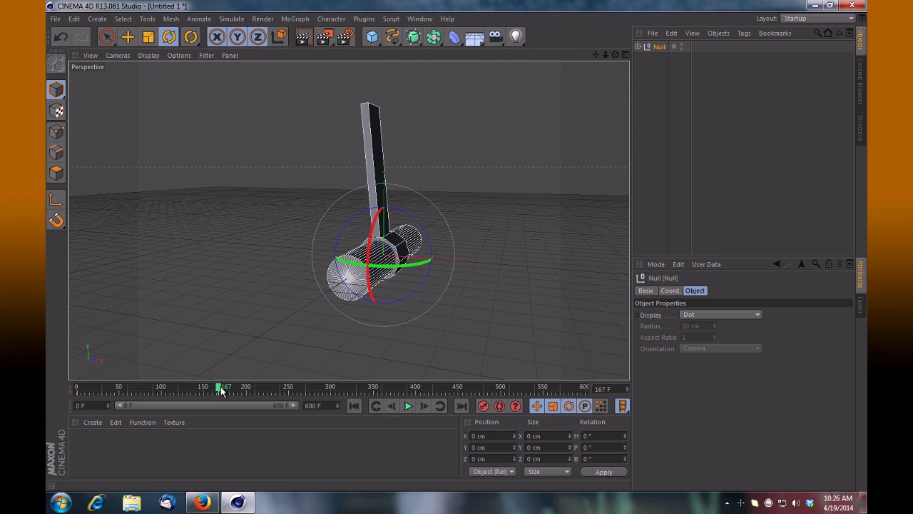
pyautogui.moveTo(220, 388); pyautogui.dragTo(248, 387)
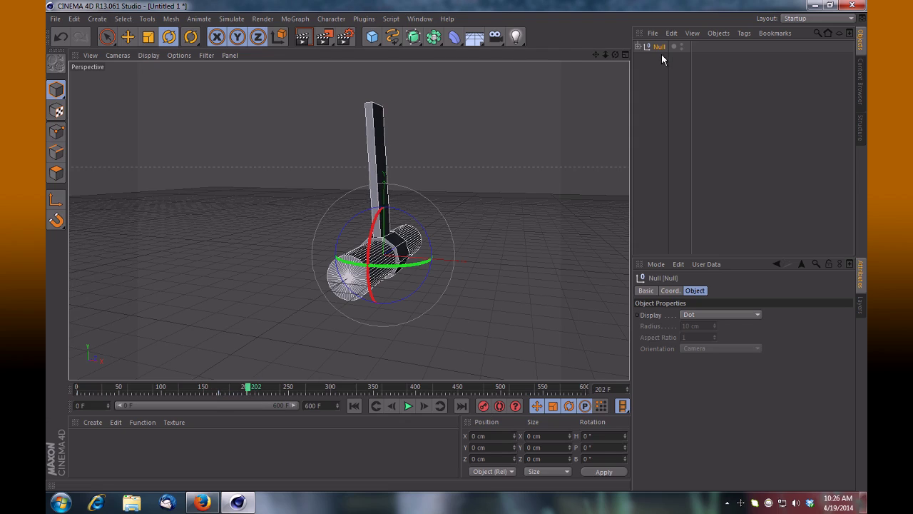
# Move the Null left along X to -141.576 cm and record a keyframe at frame 202.
pyautogui.click(128, 37)
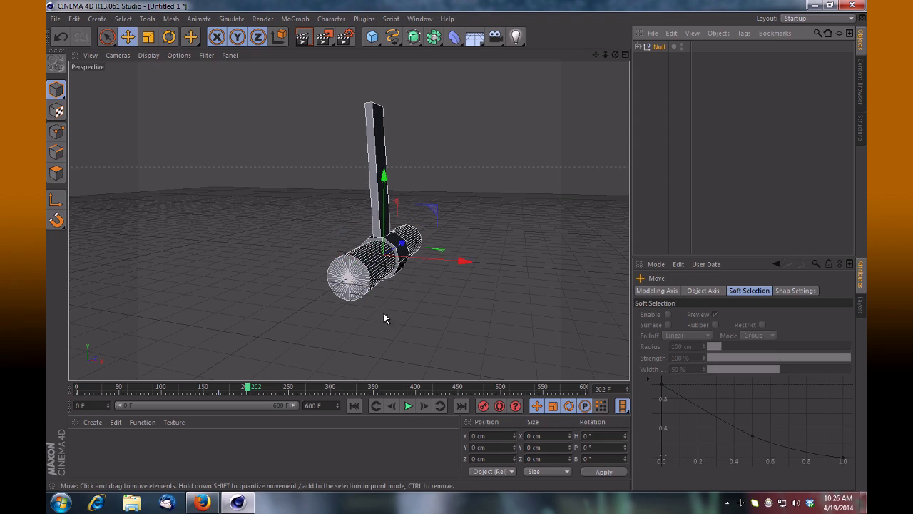
pyautogui.moveTo(465, 263); pyautogui.dragTo(432, 260)
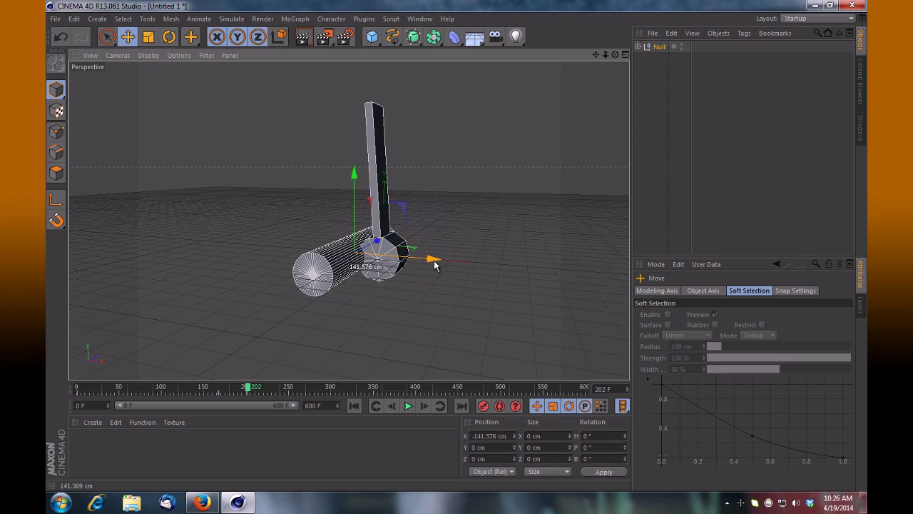
pyautogui.click(483, 406)
# Replay from the start, then at frame 328 slide the Null further left to X -320.979 cm.
pyautogui.click(353, 406)
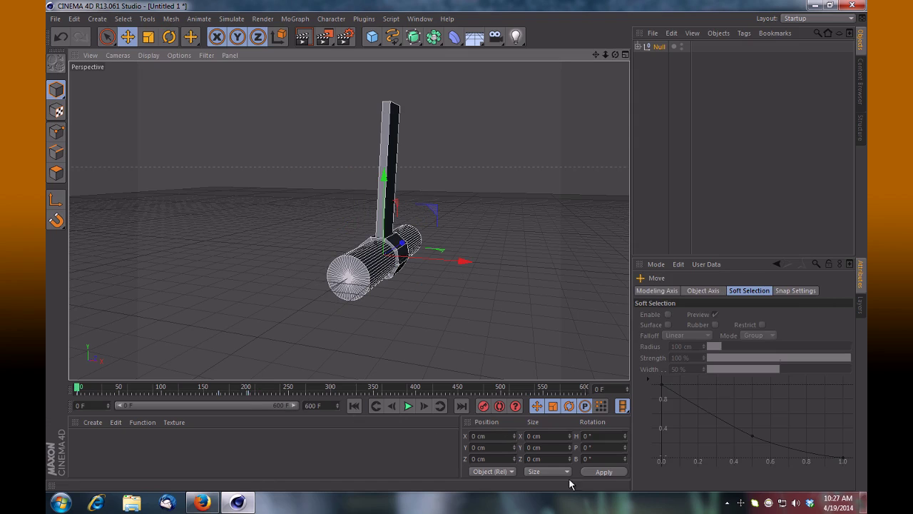
pyautogui.click(406, 406)
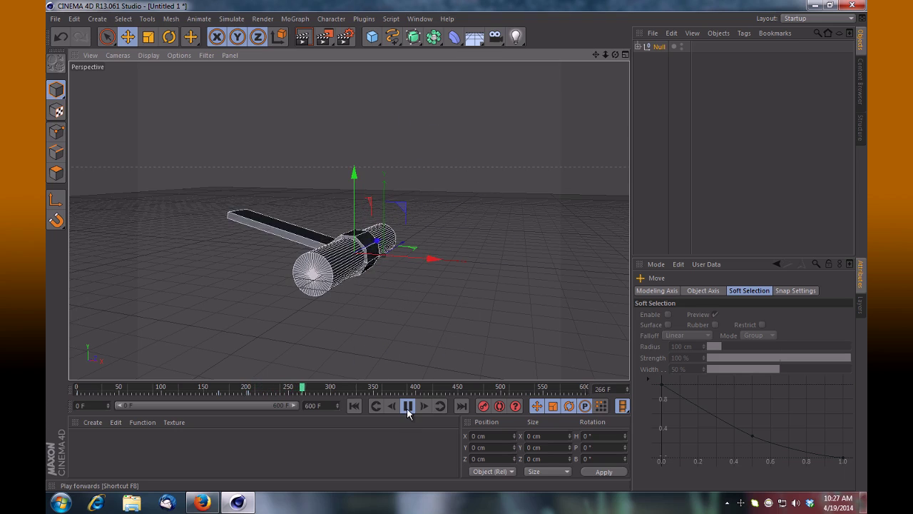
pyautogui.click(408, 408)
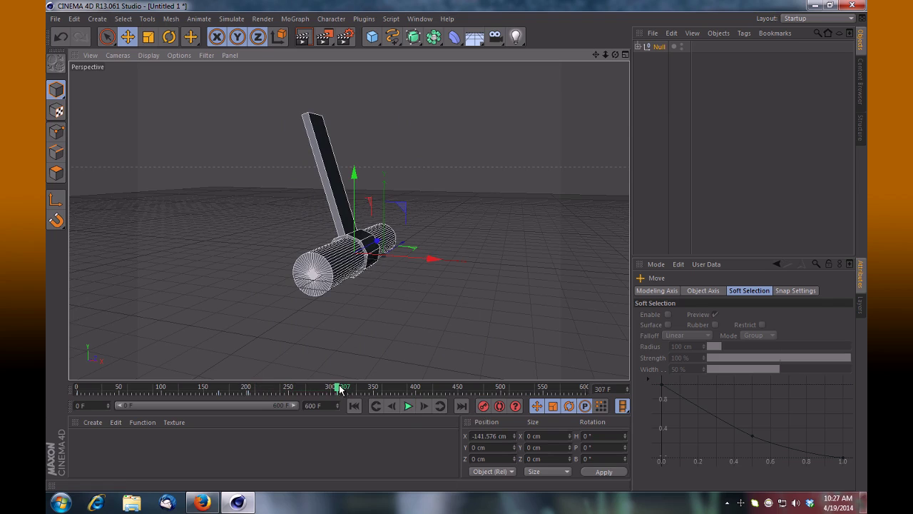
pyautogui.moveTo(339, 387); pyautogui.dragTo(355, 388)
pyautogui.moveTo(428, 260); pyautogui.dragTo(388, 257)
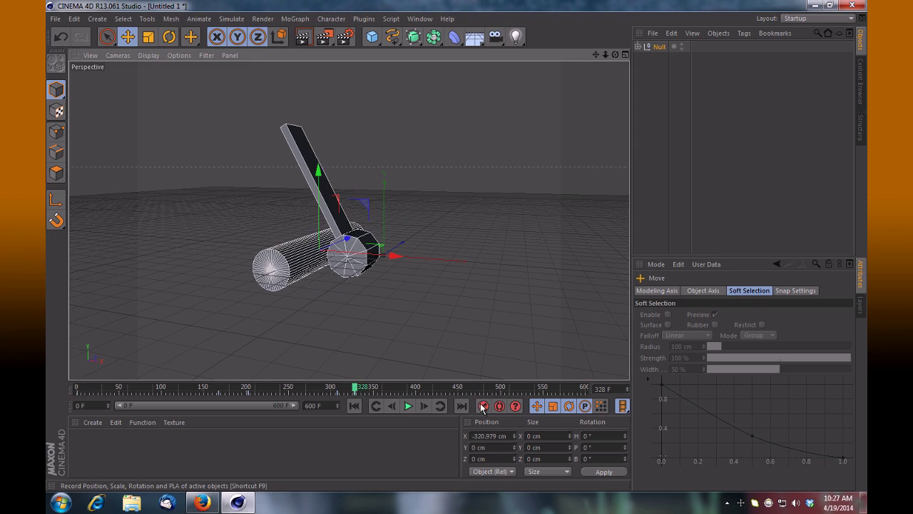
pyautogui.click(353, 406)
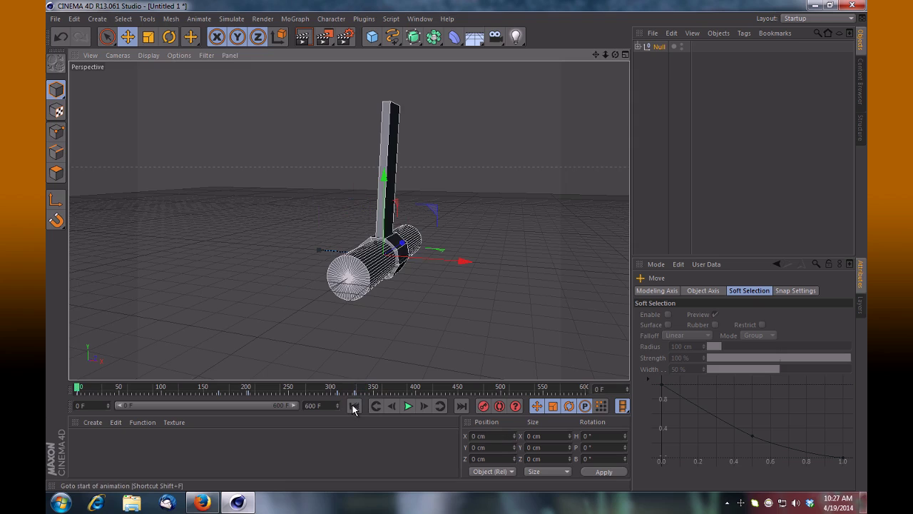
pyautogui.click(408, 406)
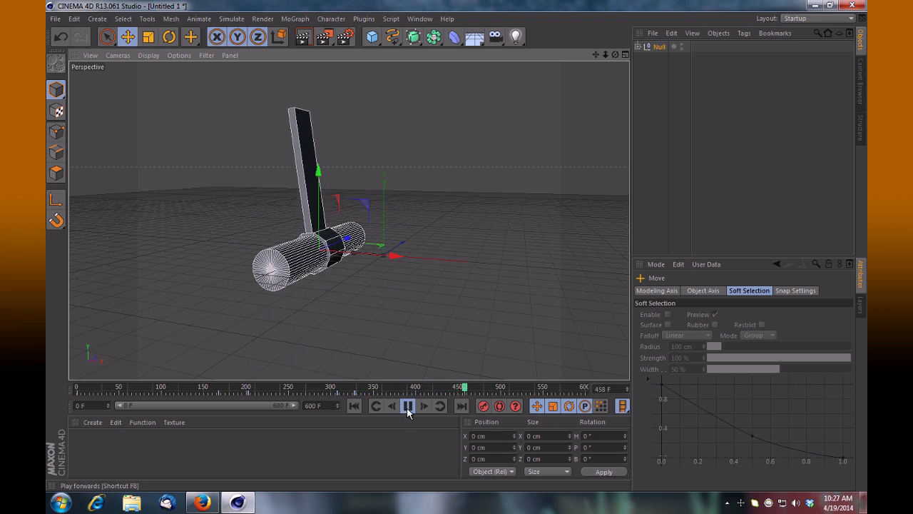
pyautogui.click(408, 406)
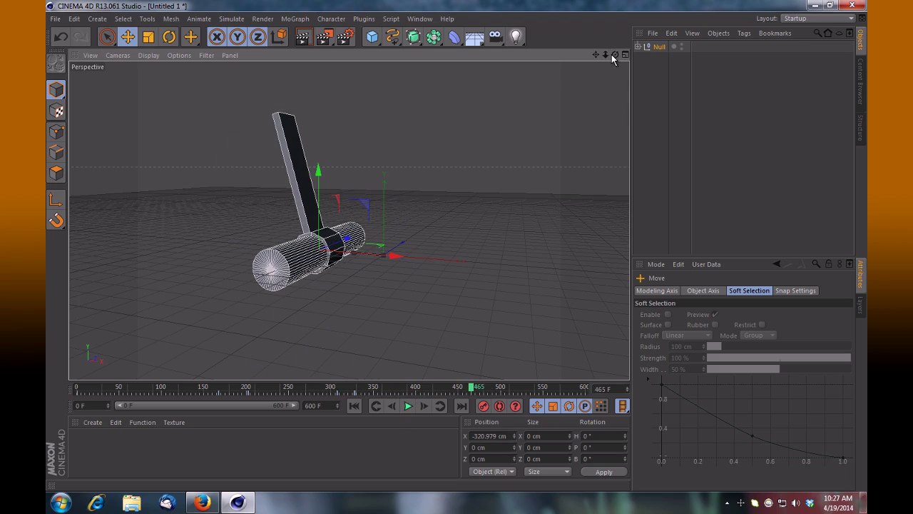
pyautogui.moveTo(614, 55)
pyautogui.mouseDown()
pyautogui.moveTo(452, 246)
pyautogui.moveTo(611, 54)
pyautogui.mouseUp()
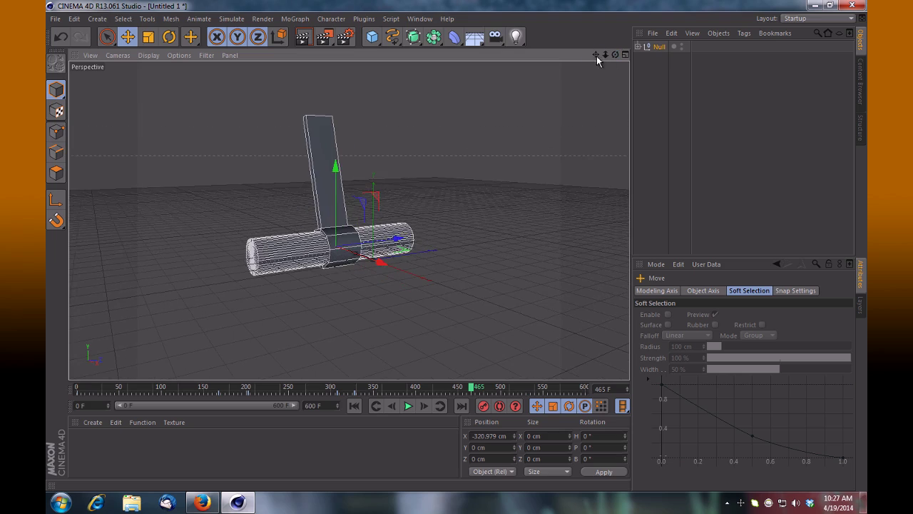
pyautogui.moveTo(457, 251)
pyautogui.mouseDown()
pyautogui.moveTo(600, 54)
pyautogui.moveTo(457, 251)
pyautogui.mouseUp()
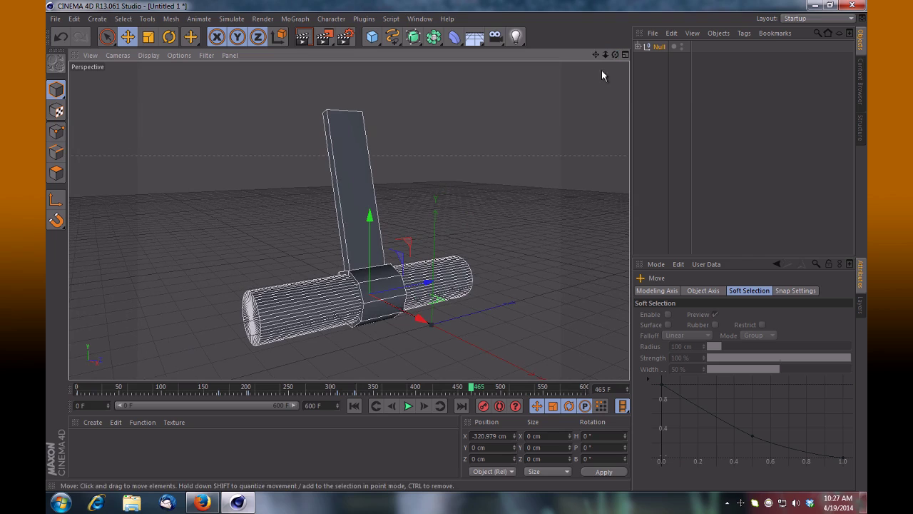